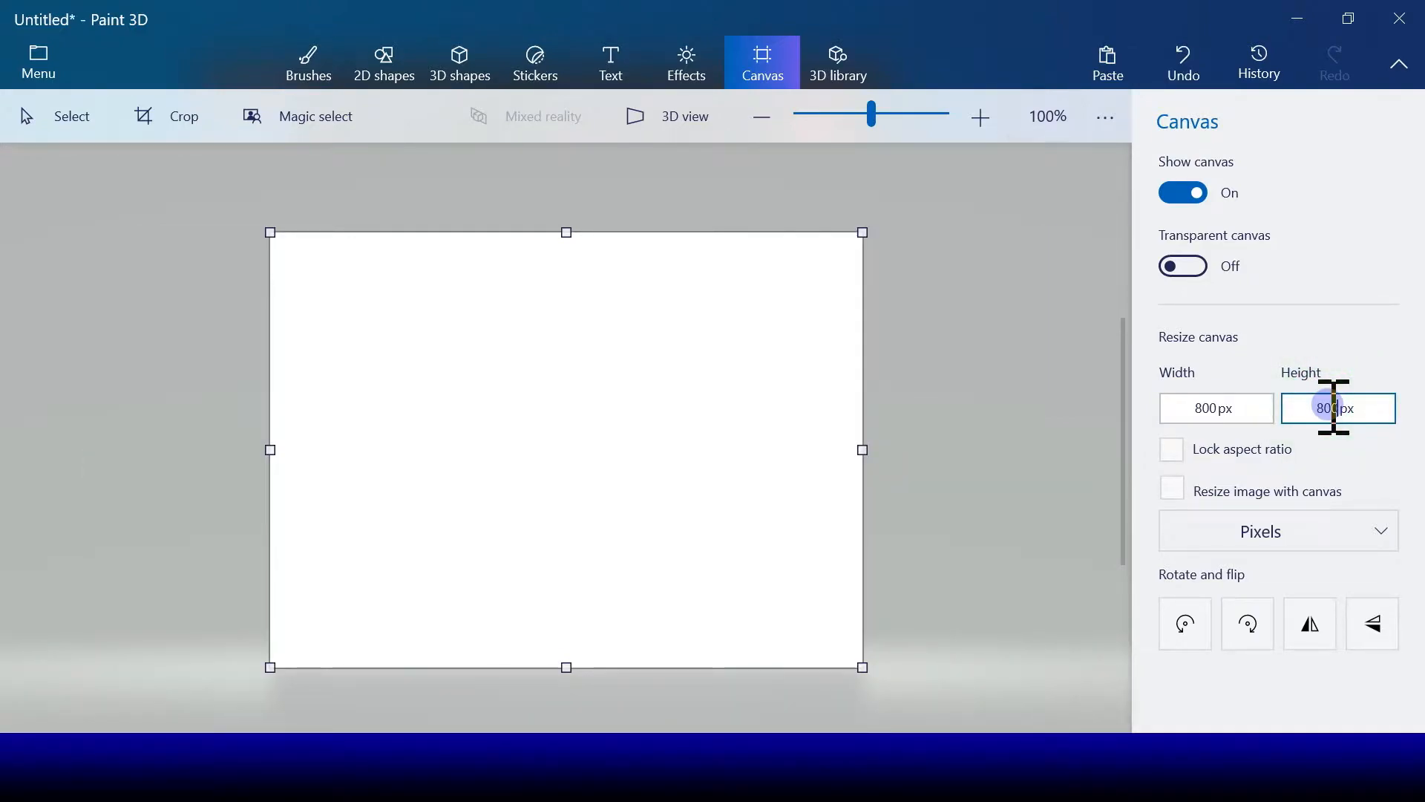
Step: Apply the 800 px canvas height and flood the blank canvas with green, replacing it with lime as the background
click(932, 383)
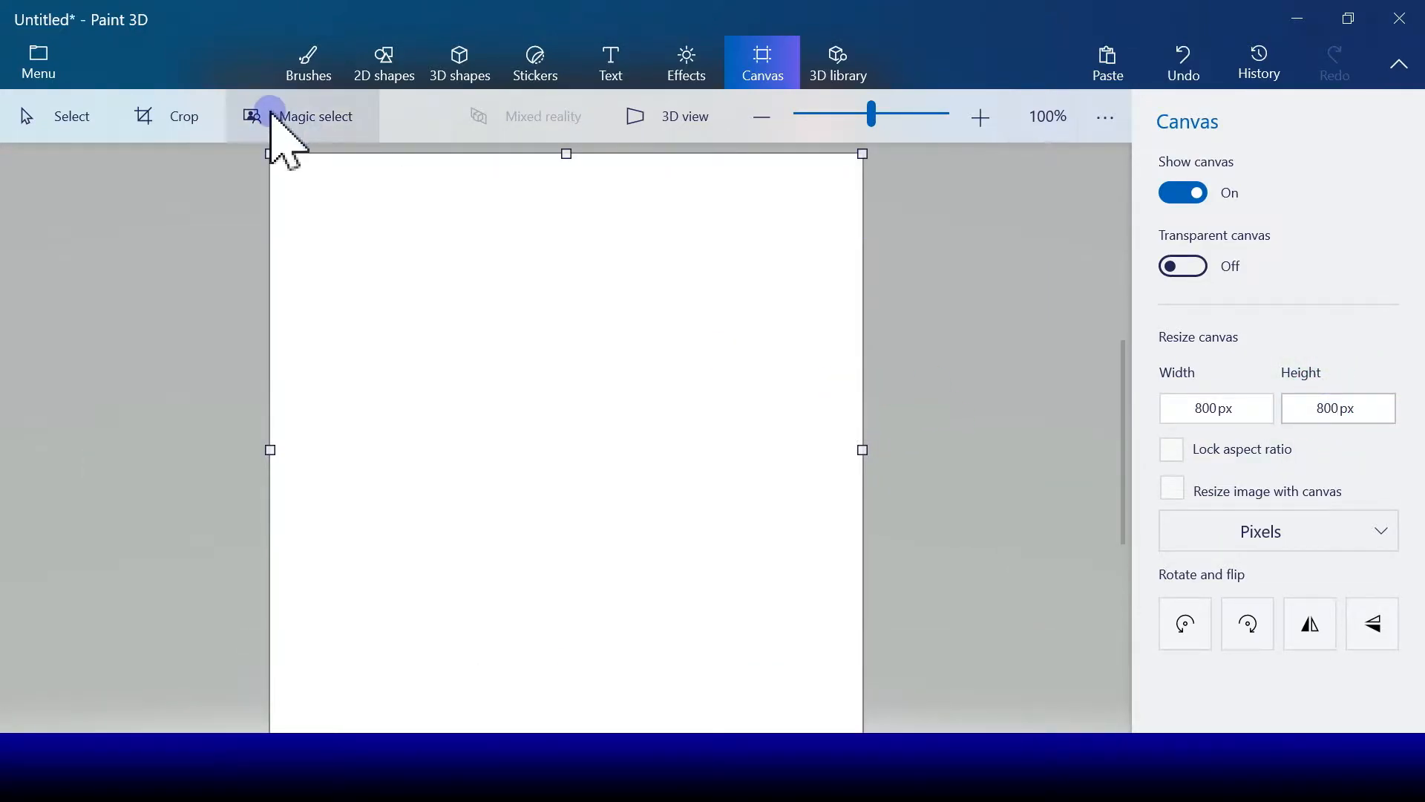
click(310, 58)
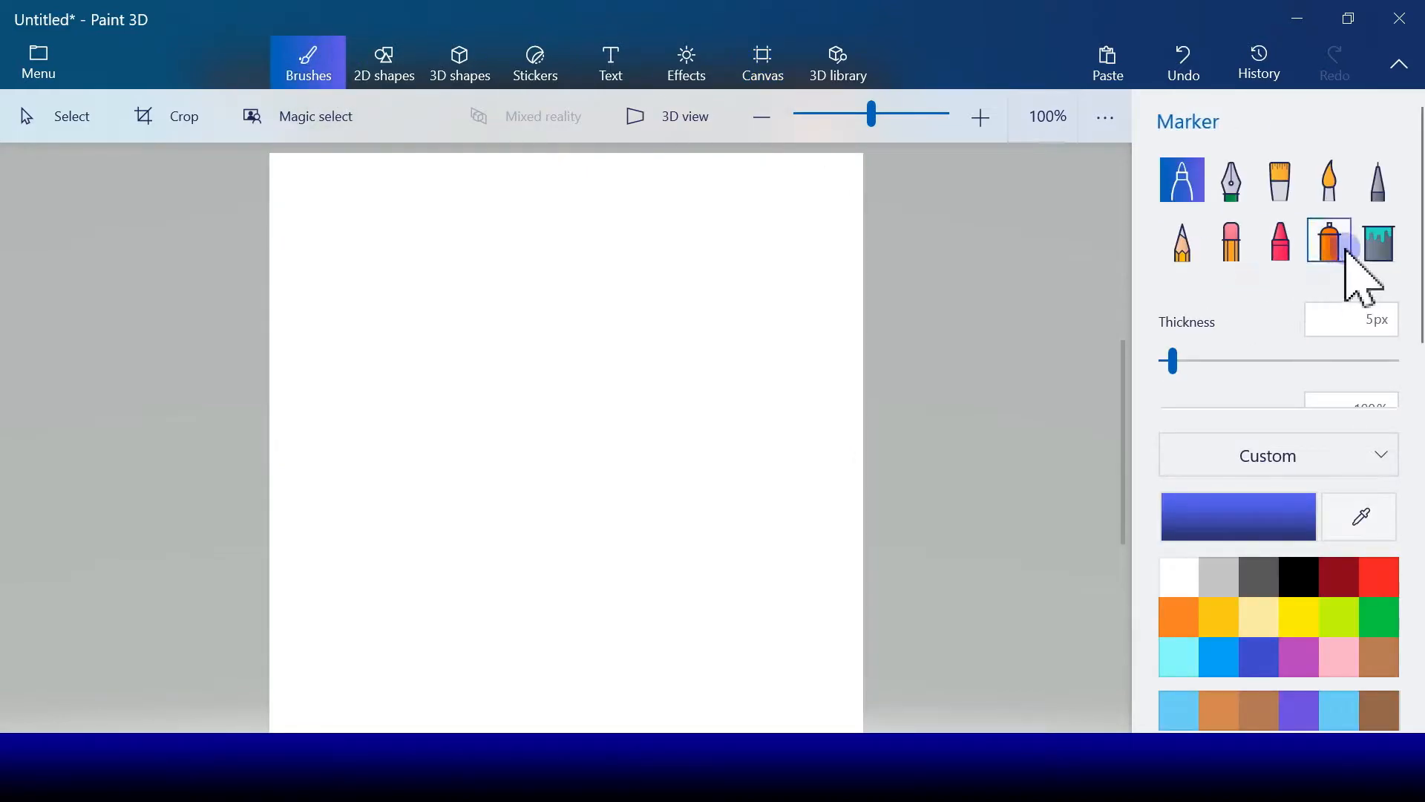
click(1372, 260)
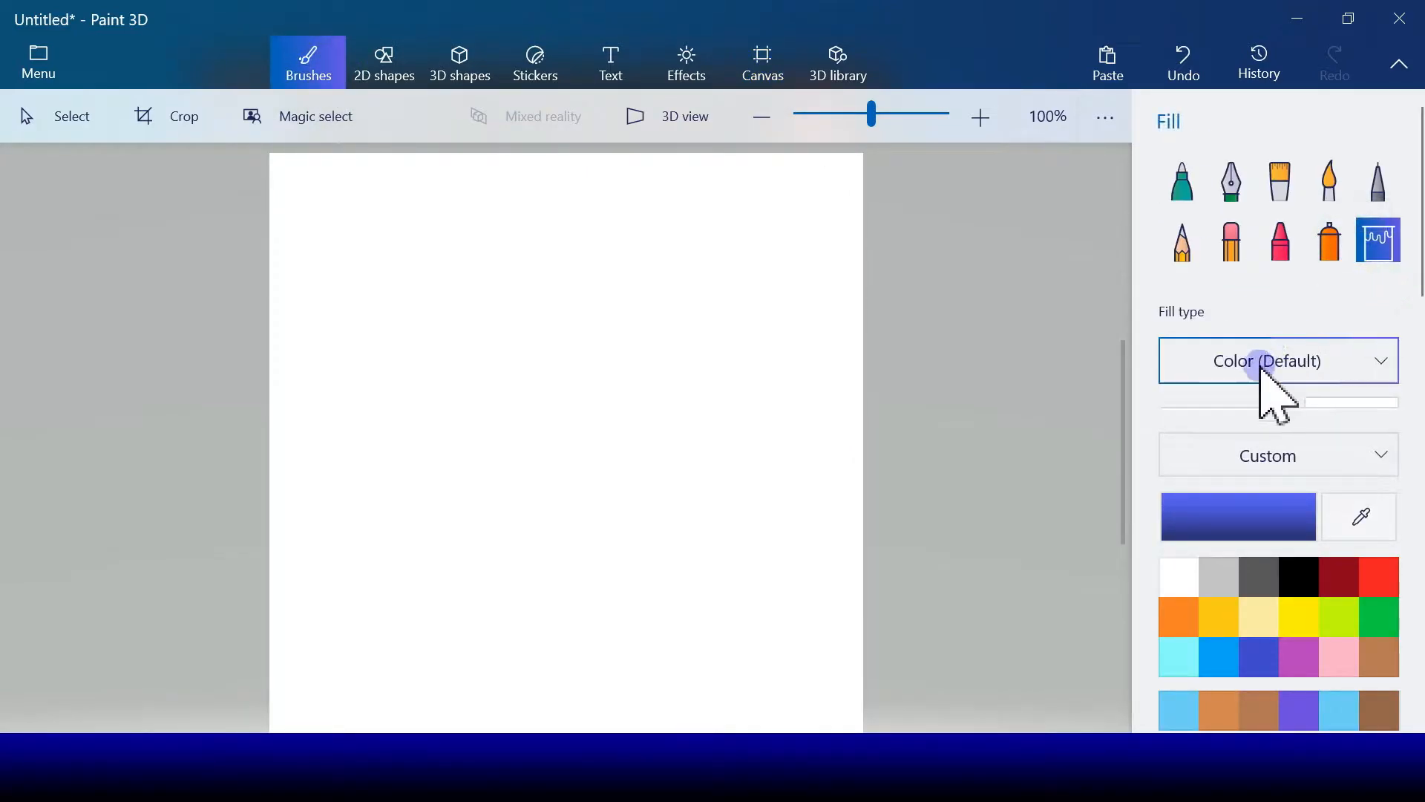
click(1379, 623)
click(770, 420)
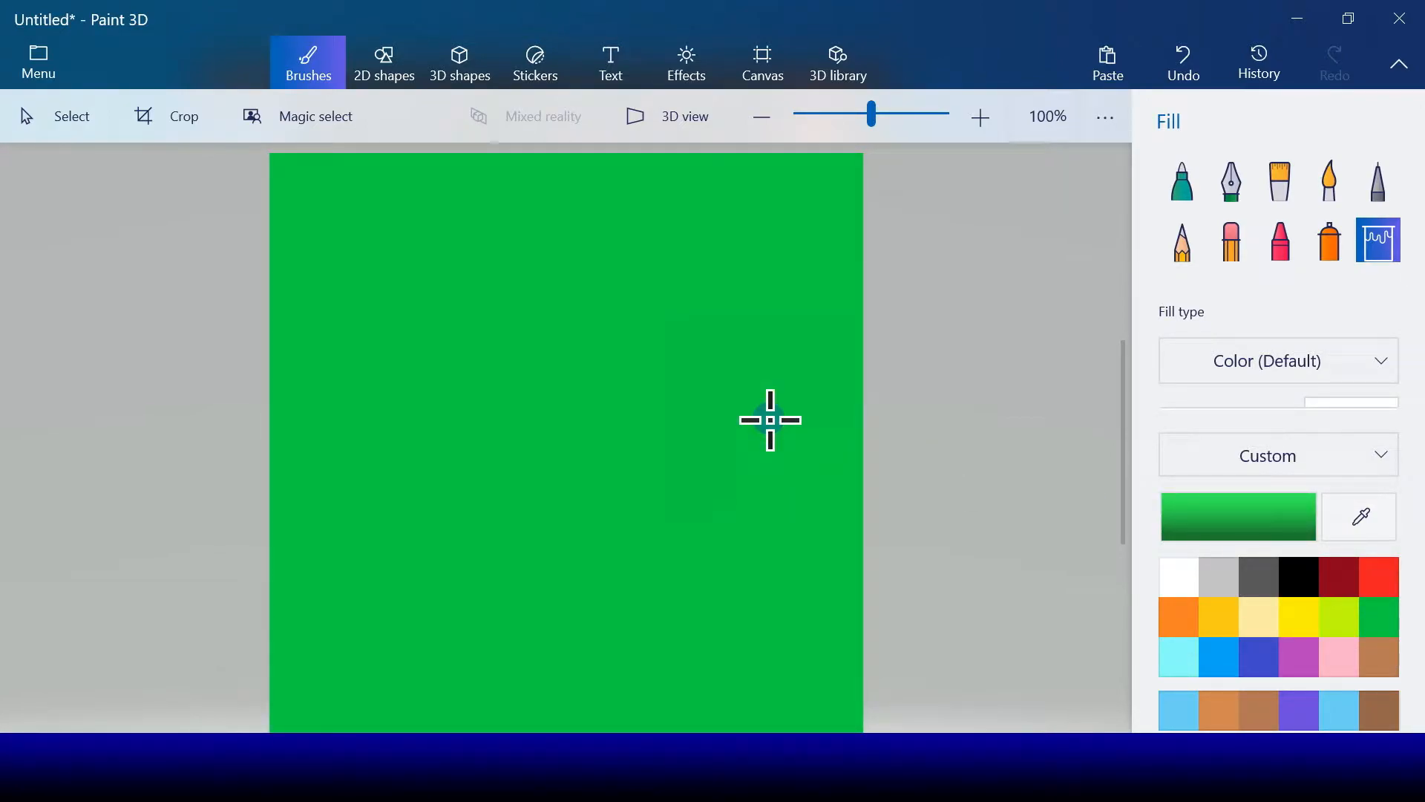
click(1339, 605)
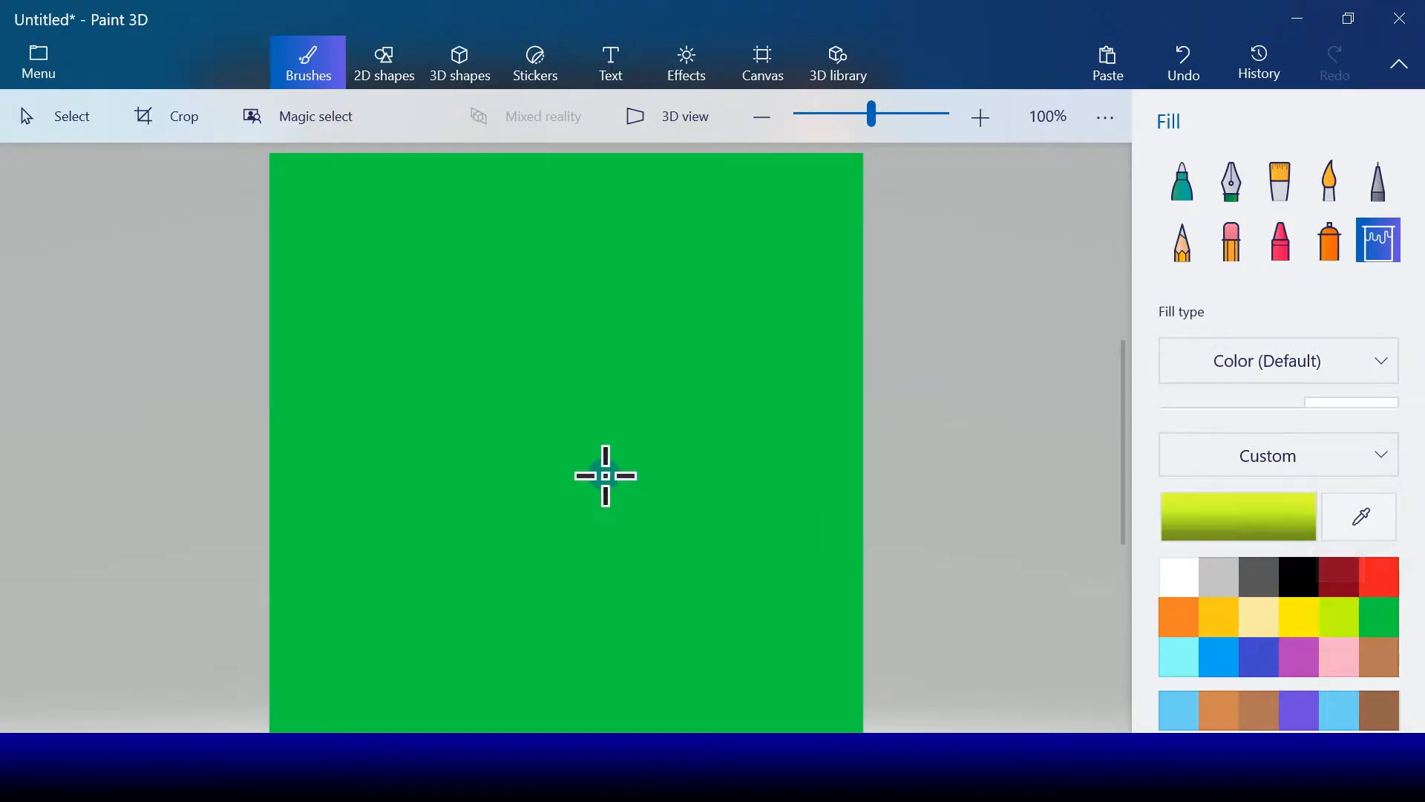
click(606, 476)
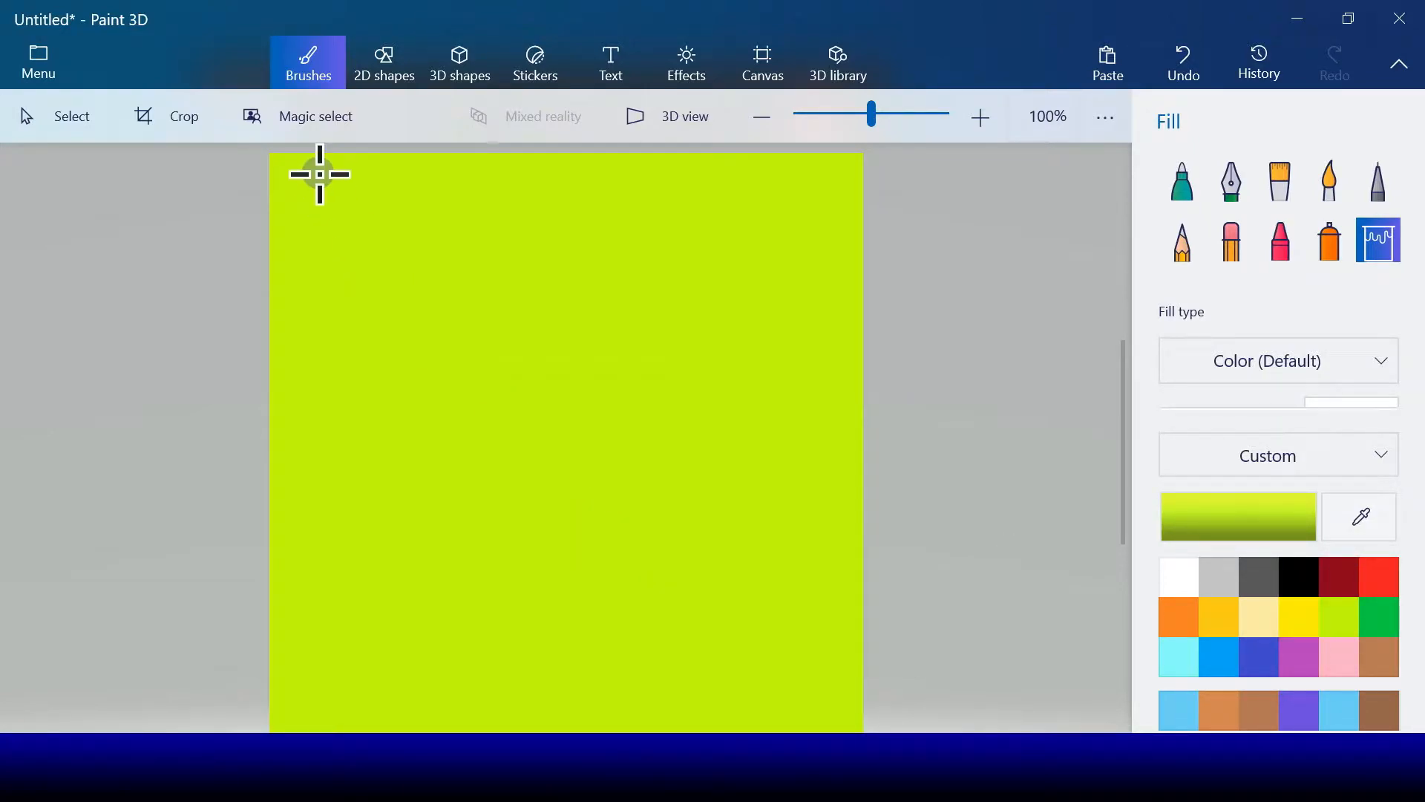
Step: Draw a wide, flat, unfilled circle with a 10 px black outline in the canvas's lower middle as the pot's rim
click(383, 65)
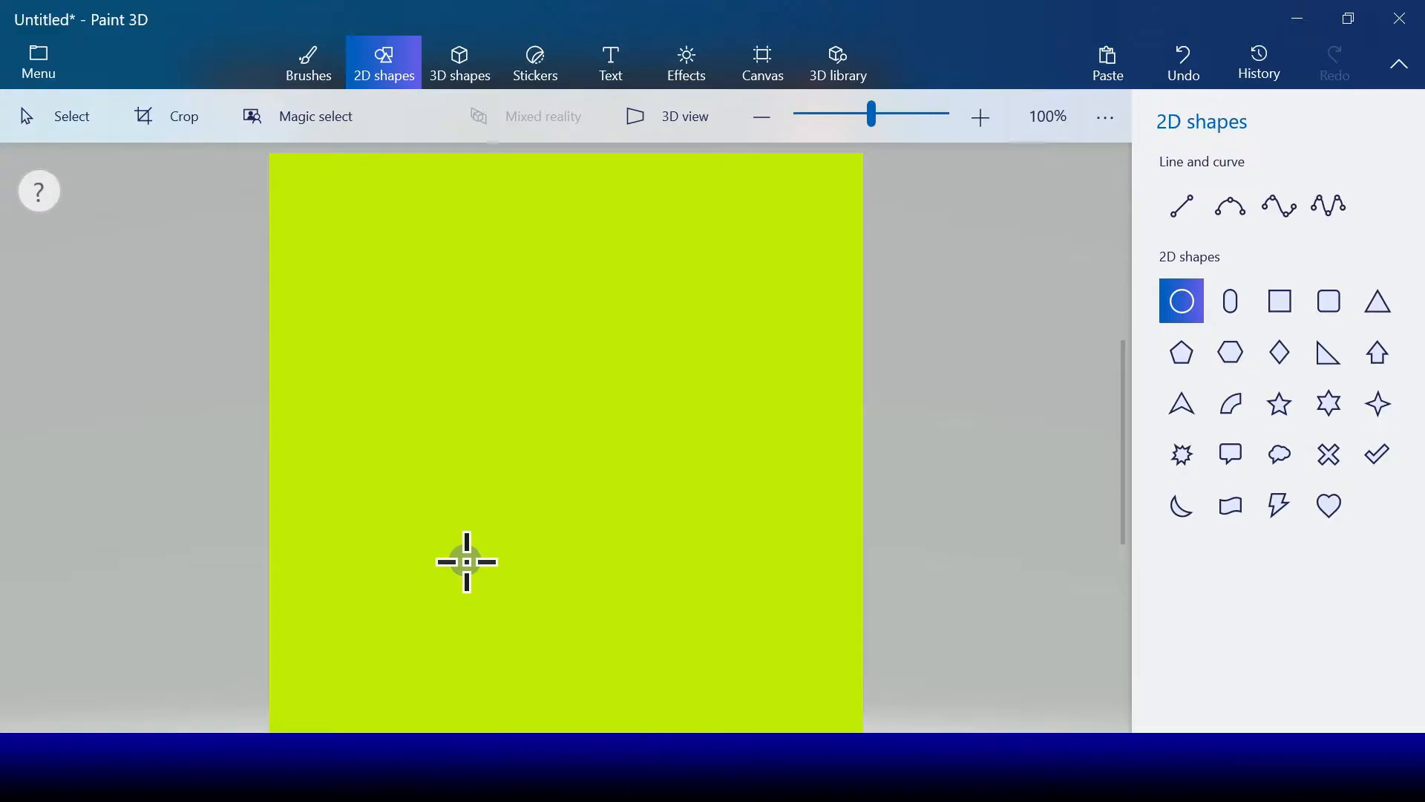
drag(466, 562, 688, 605)
drag(561, 579, 553, 591)
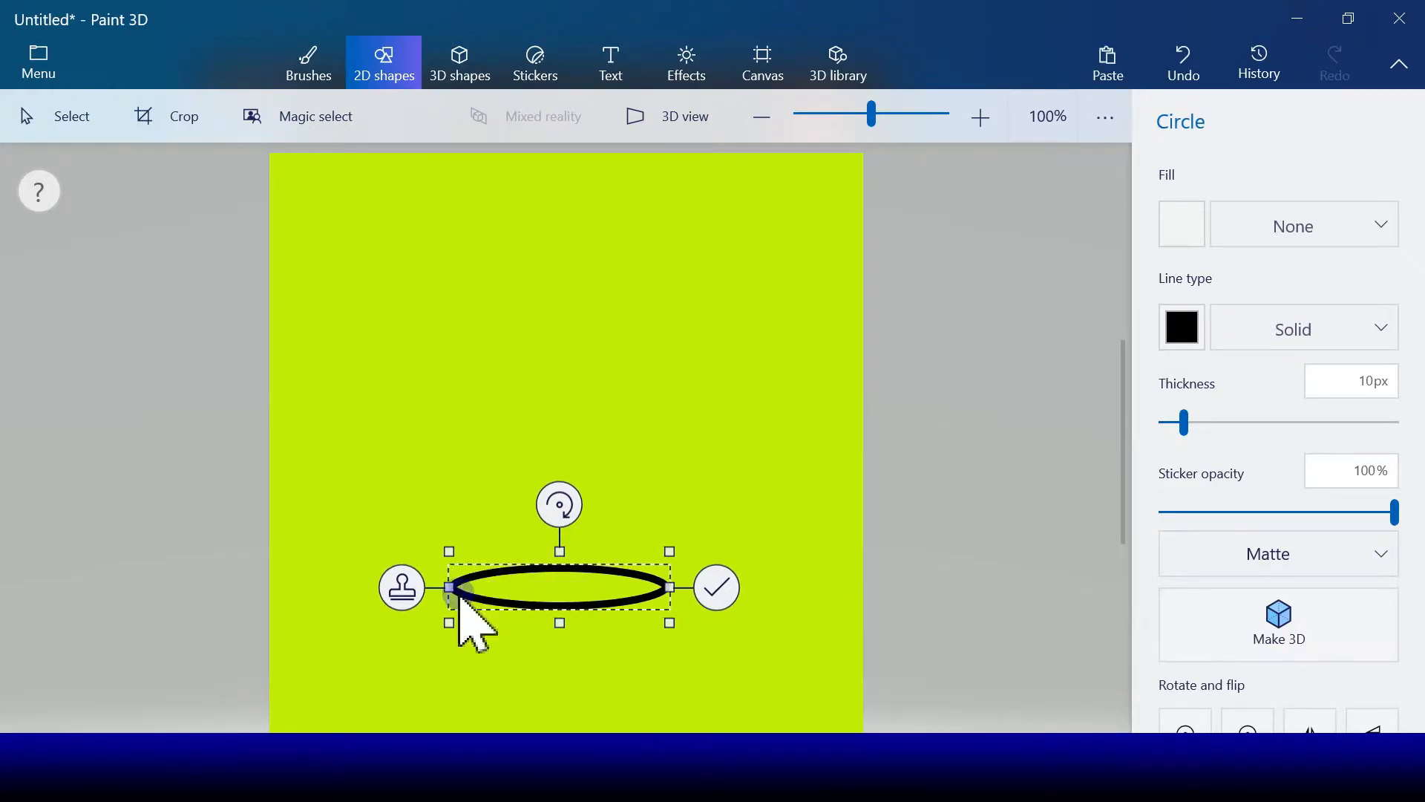
Step: Stamp the rim ellipse in place, then move the copy directly below and narrow it to form the pot's base
click(401, 590)
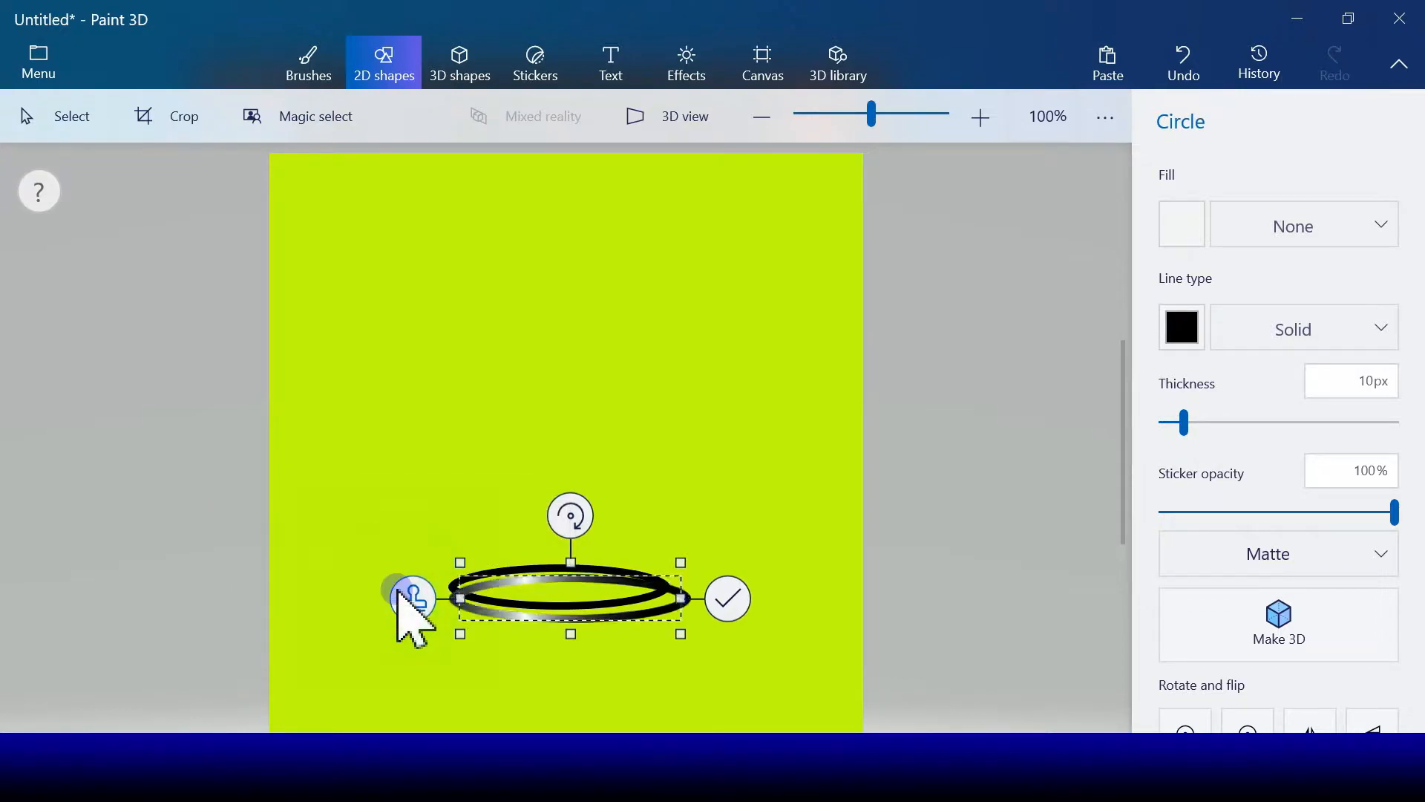
drag(571, 602, 566, 693)
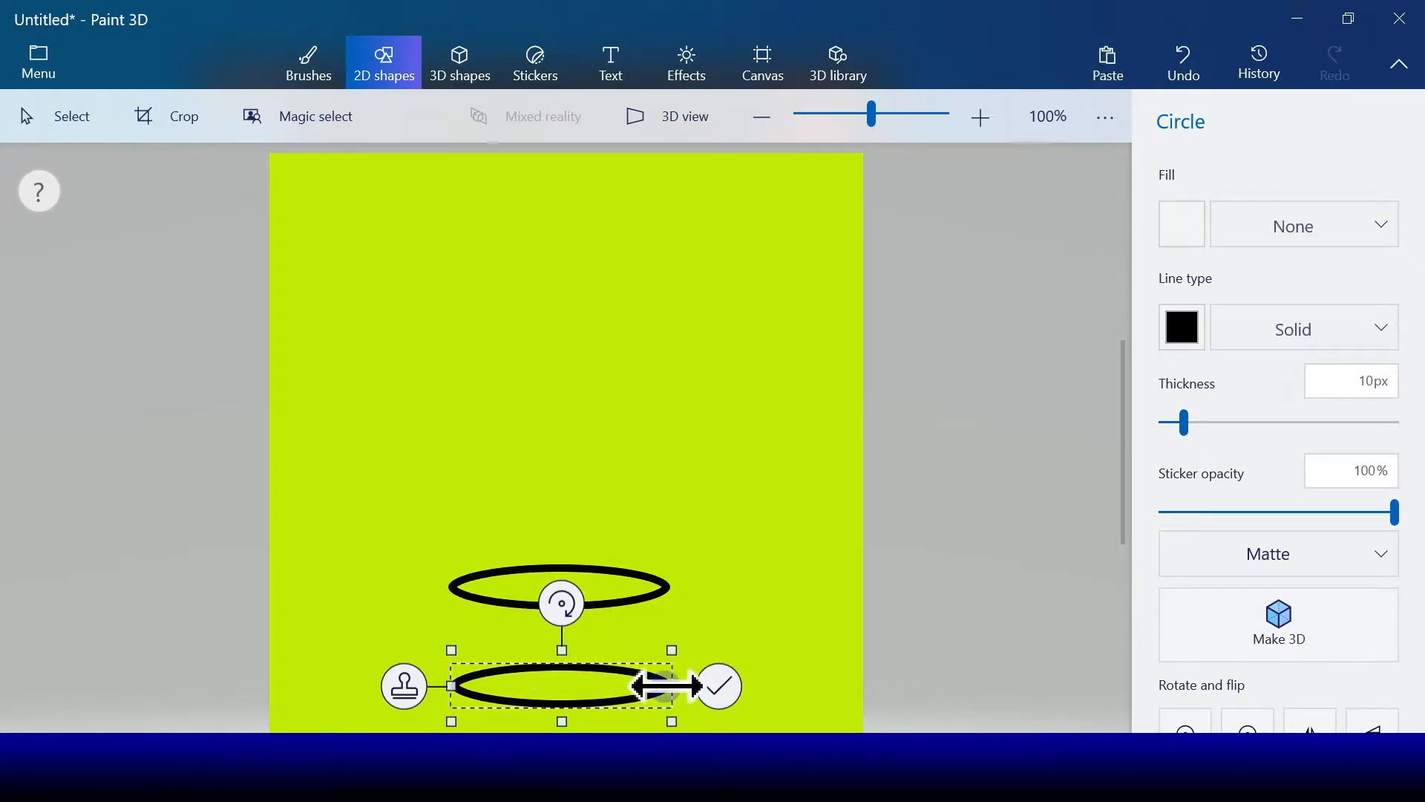
drag(653, 681, 565, 712)
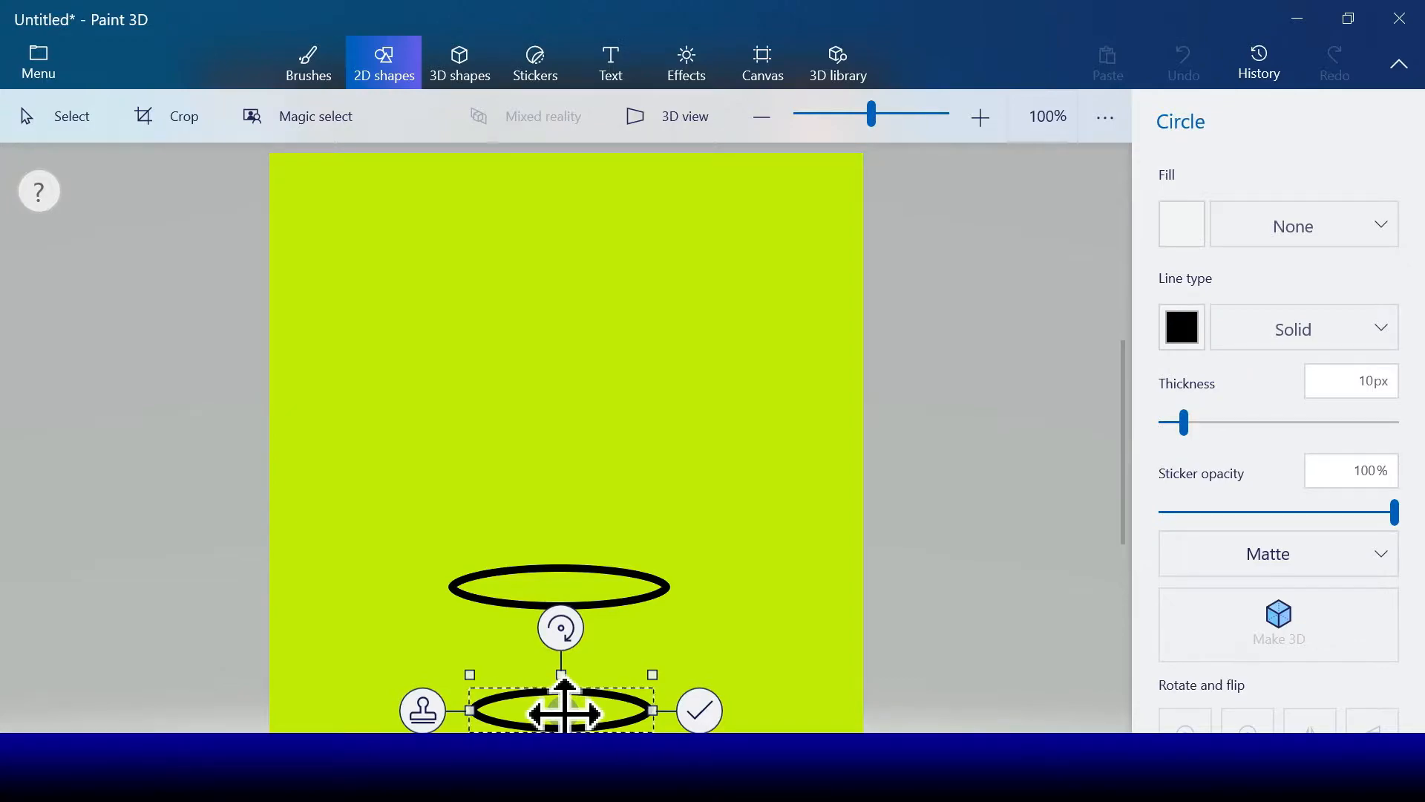
click(691, 721)
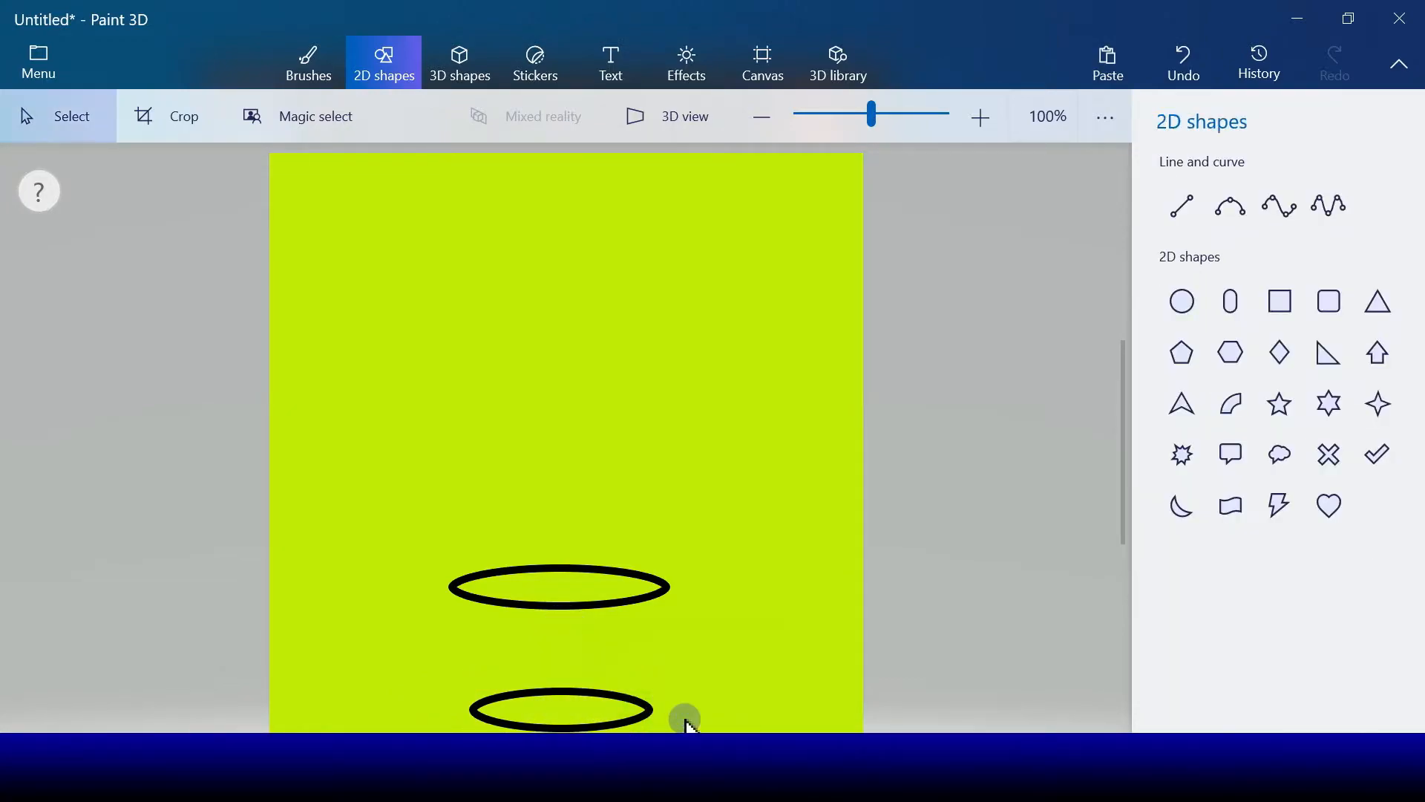
Step: Draw a straight 10 px black line joining the left ends of the rim and base ellipses
click(1183, 203)
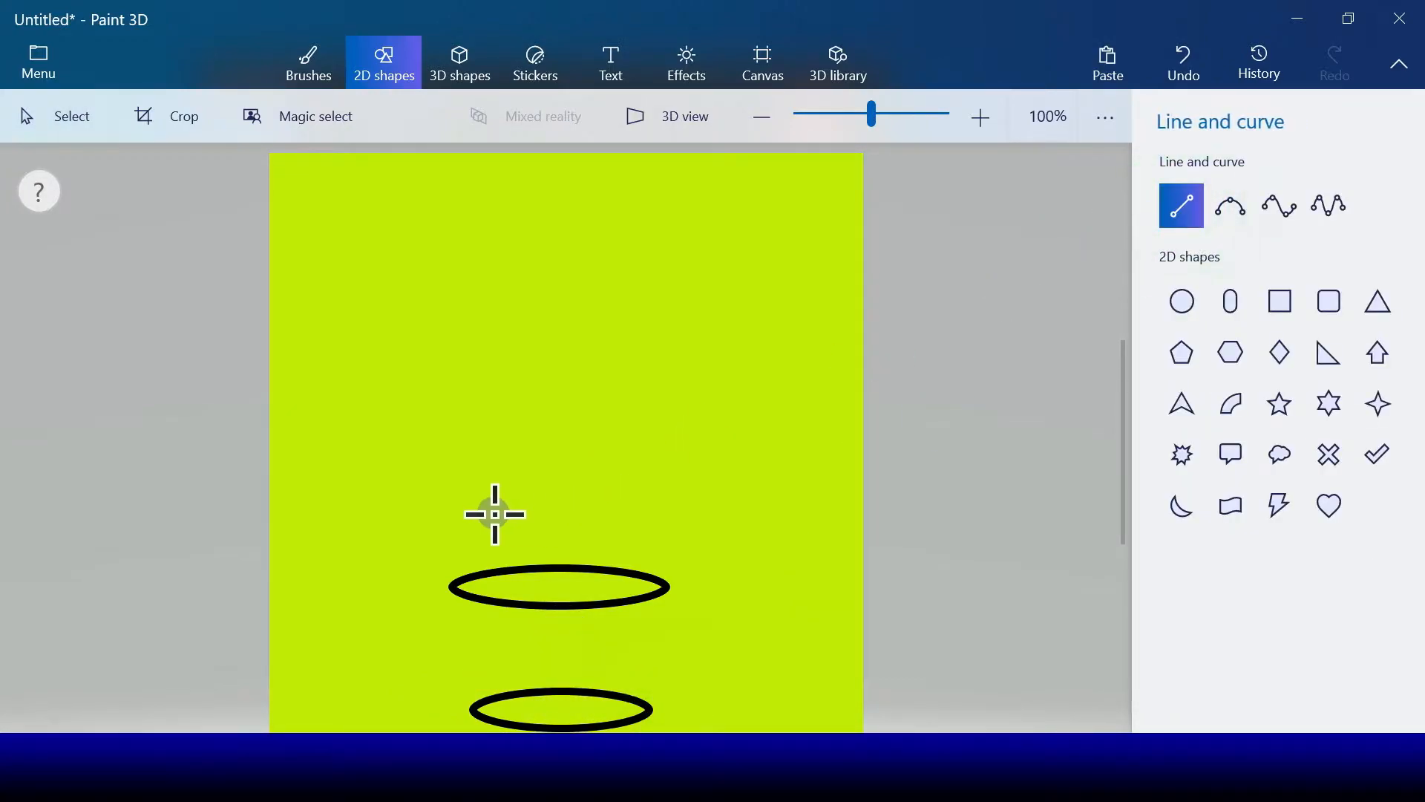
drag(452, 586, 475, 710)
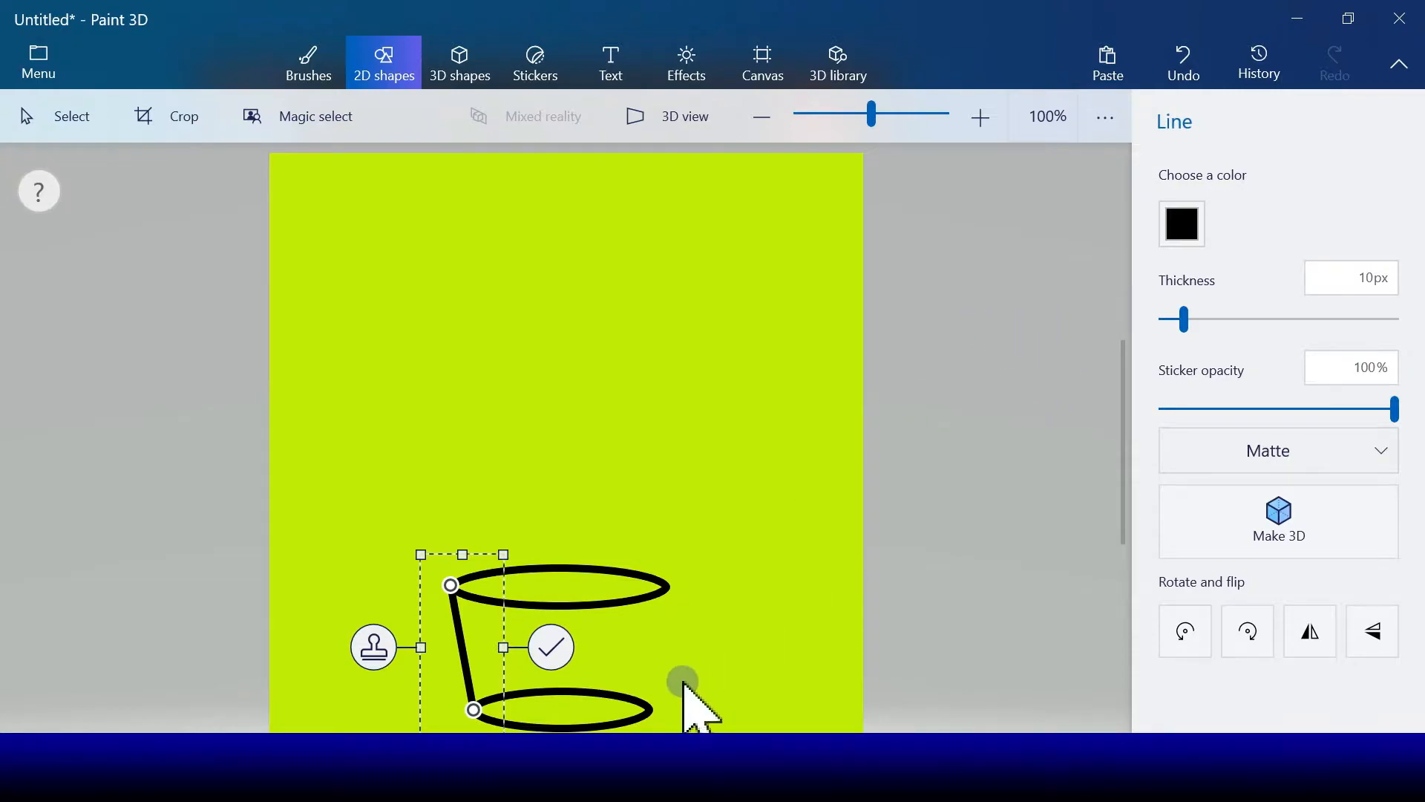
click(549, 647)
Step: Draw a straight black line for the pot's right side, adjusting its endpoints to meet the right ends of both ellipses
click(1181, 212)
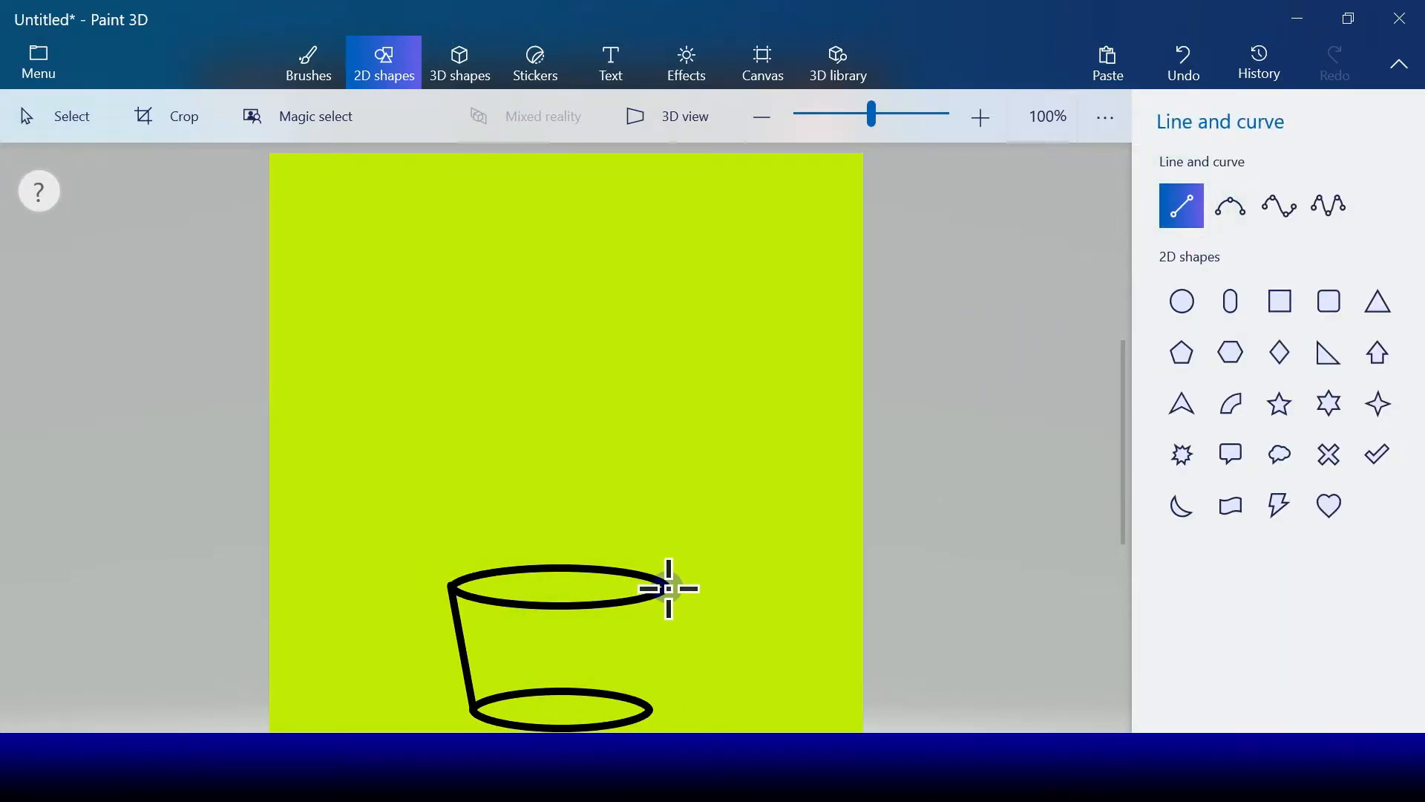
mouse_move(666, 588)
mouse_down()
mouse_move(648, 727)
mouse_move(629, 711)
mouse_up()
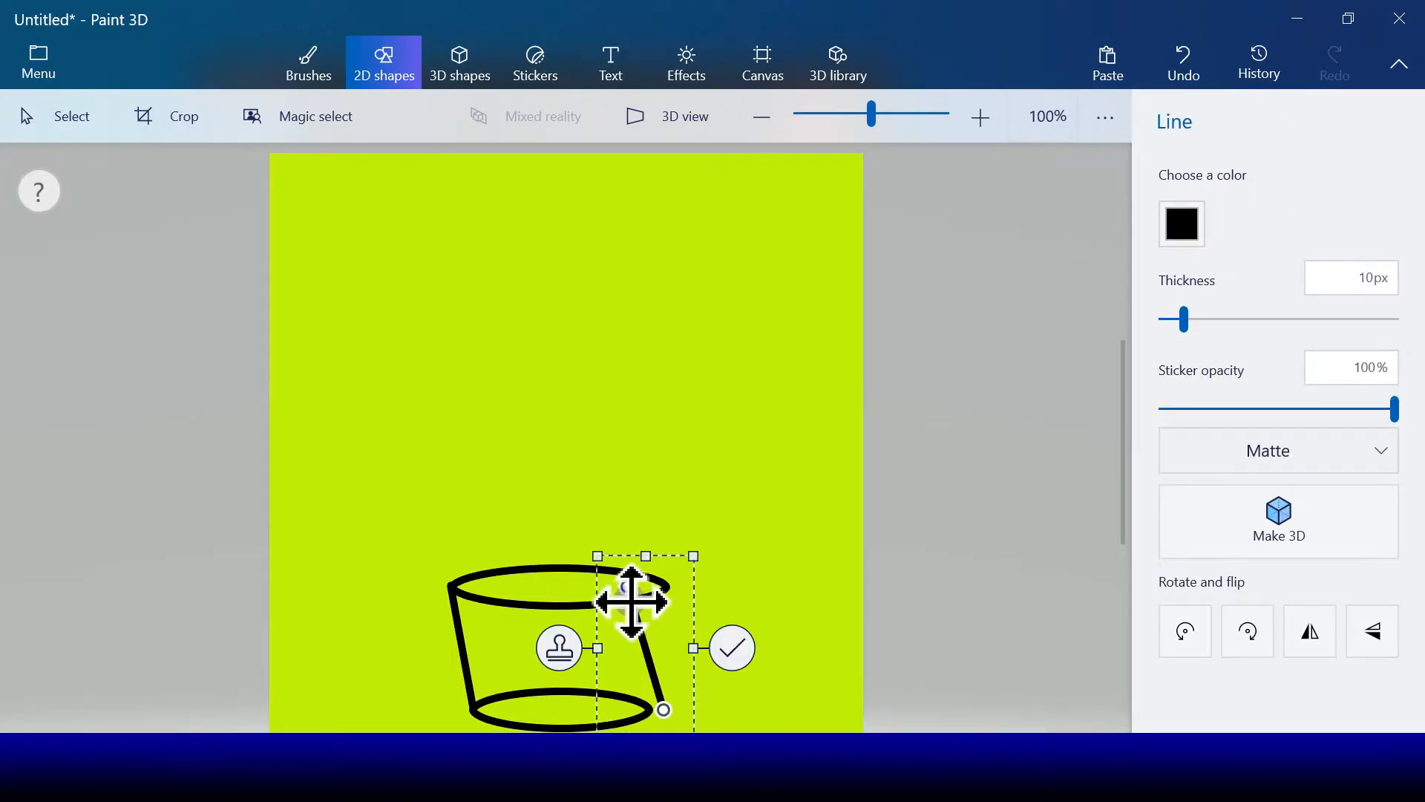
drag(630, 586, 658, 585)
drag(664, 710, 640, 703)
click(735, 629)
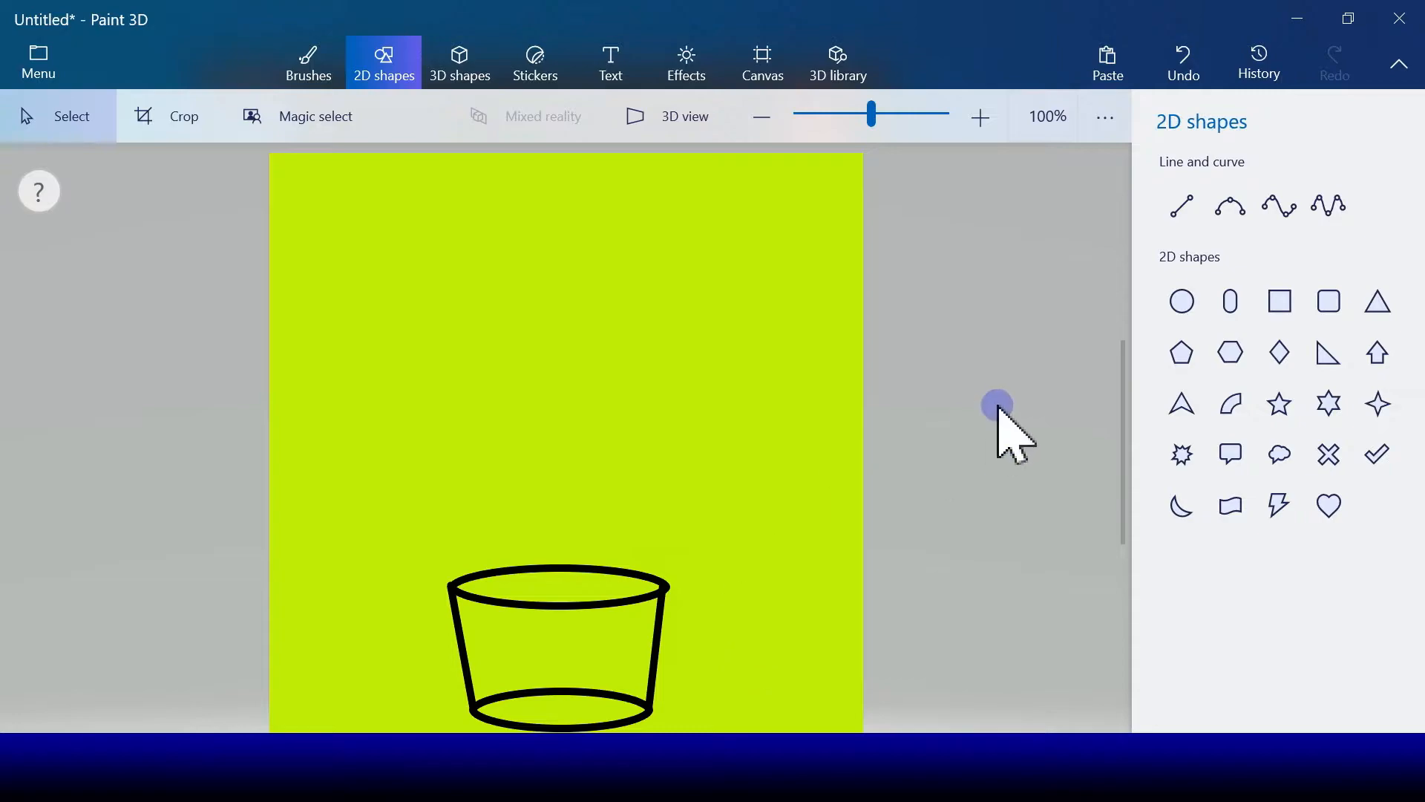
Step: Hide the base ellipse's back edge by covering its ends with a 10 px lime Marker and filling the remaining arc with lime
click(302, 71)
click(1178, 185)
click(1336, 616)
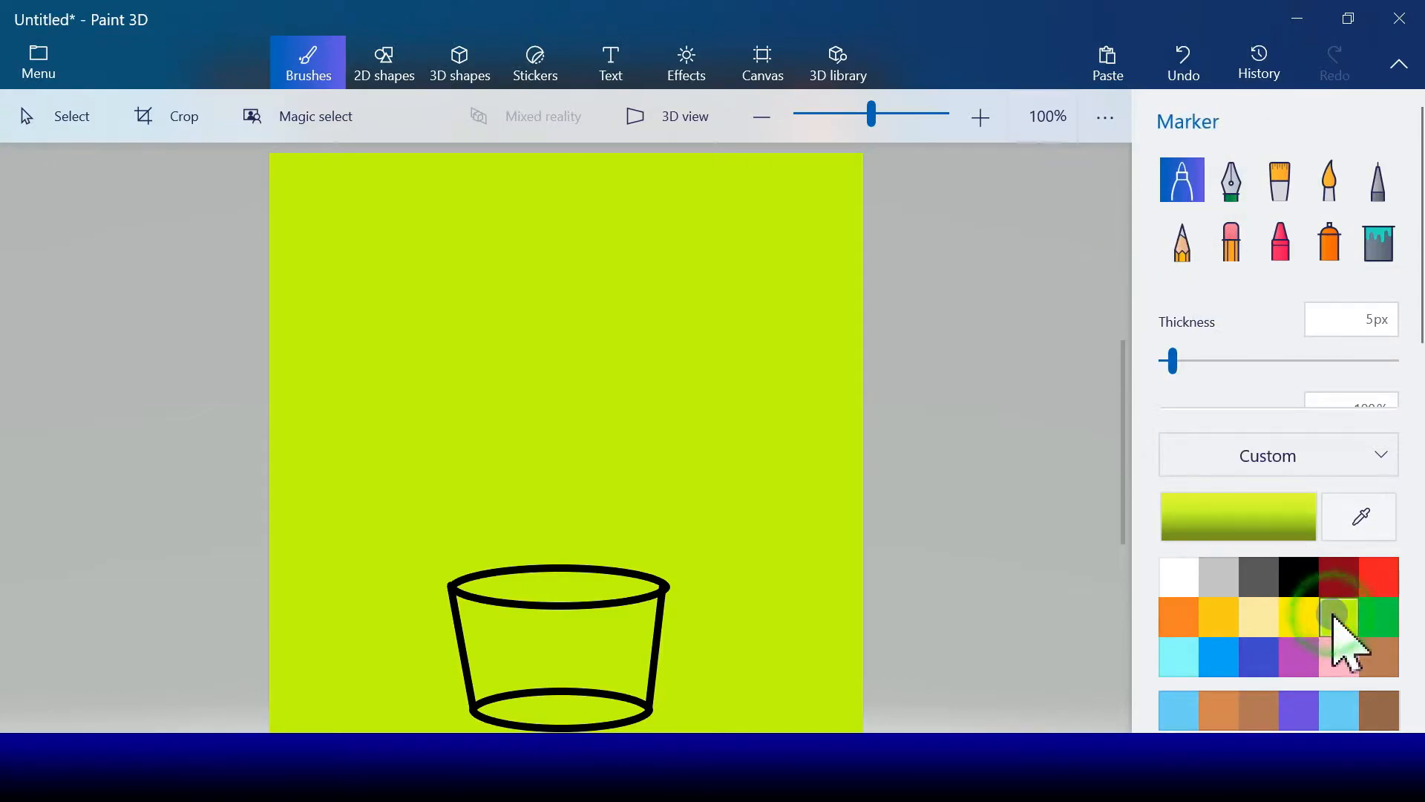
click(1273, 576)
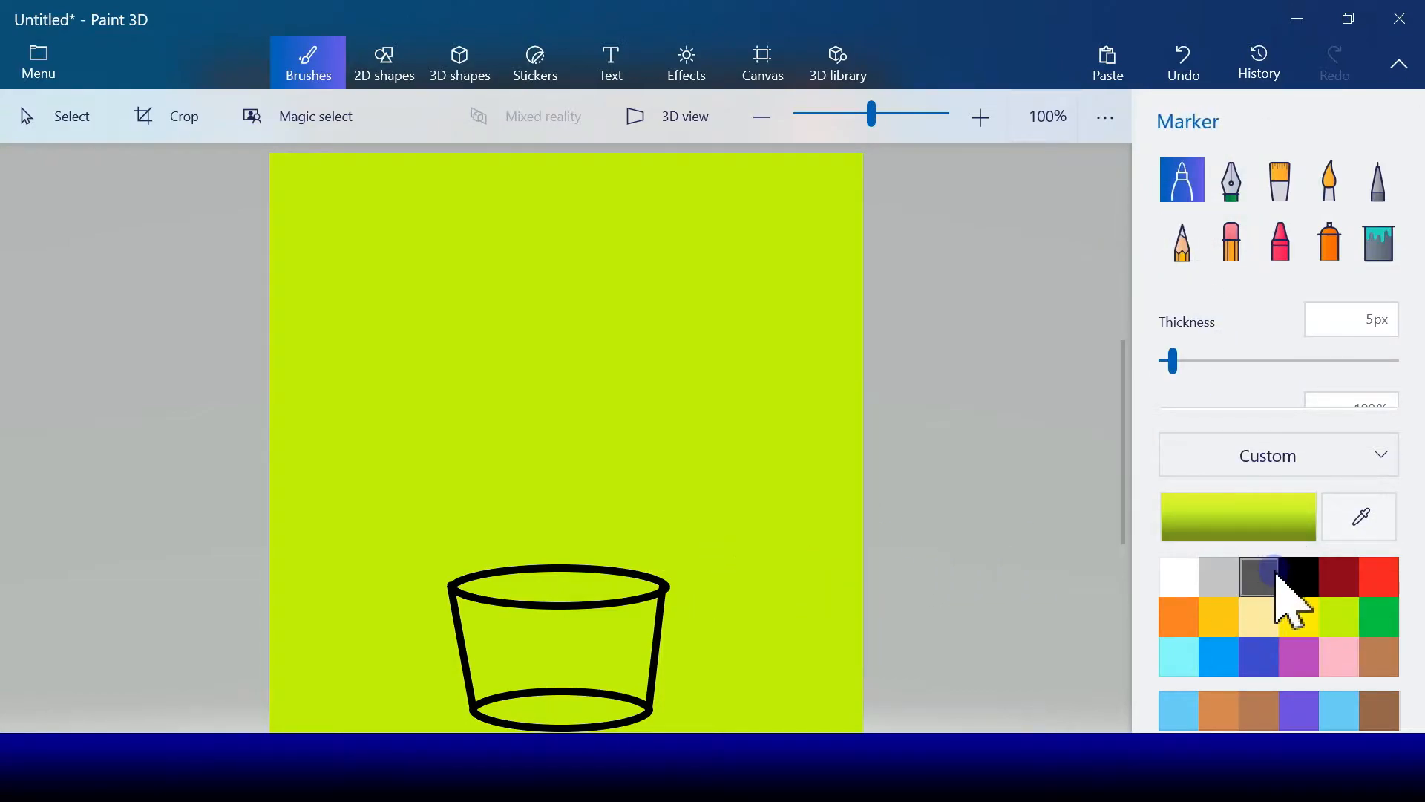
click(1173, 367)
drag(1171, 371, 1184, 375)
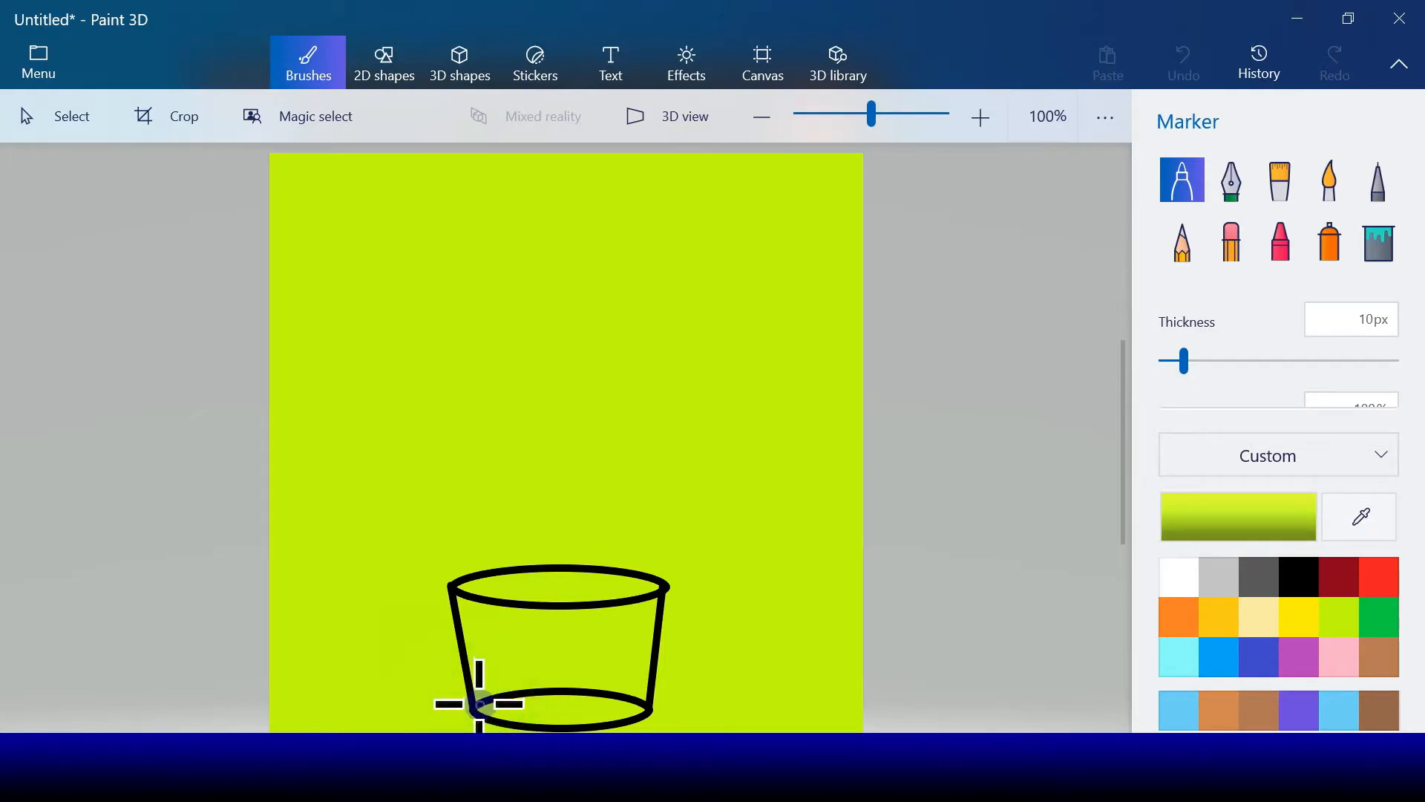
mouse_move(479, 703)
mouse_down()
mouse_move(479, 684)
mouse_move(598, 677)
mouse_move(639, 702)
mouse_up()
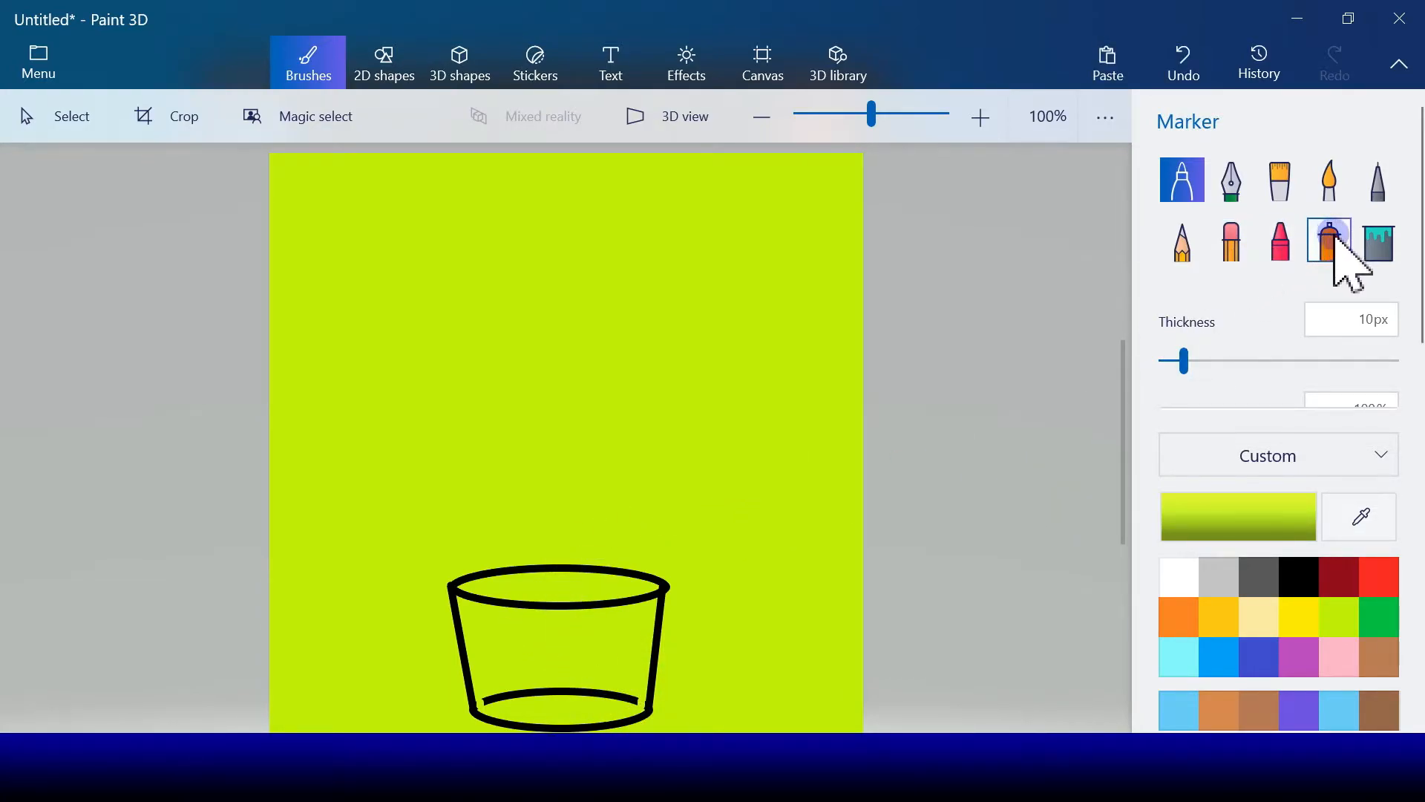
click(1379, 246)
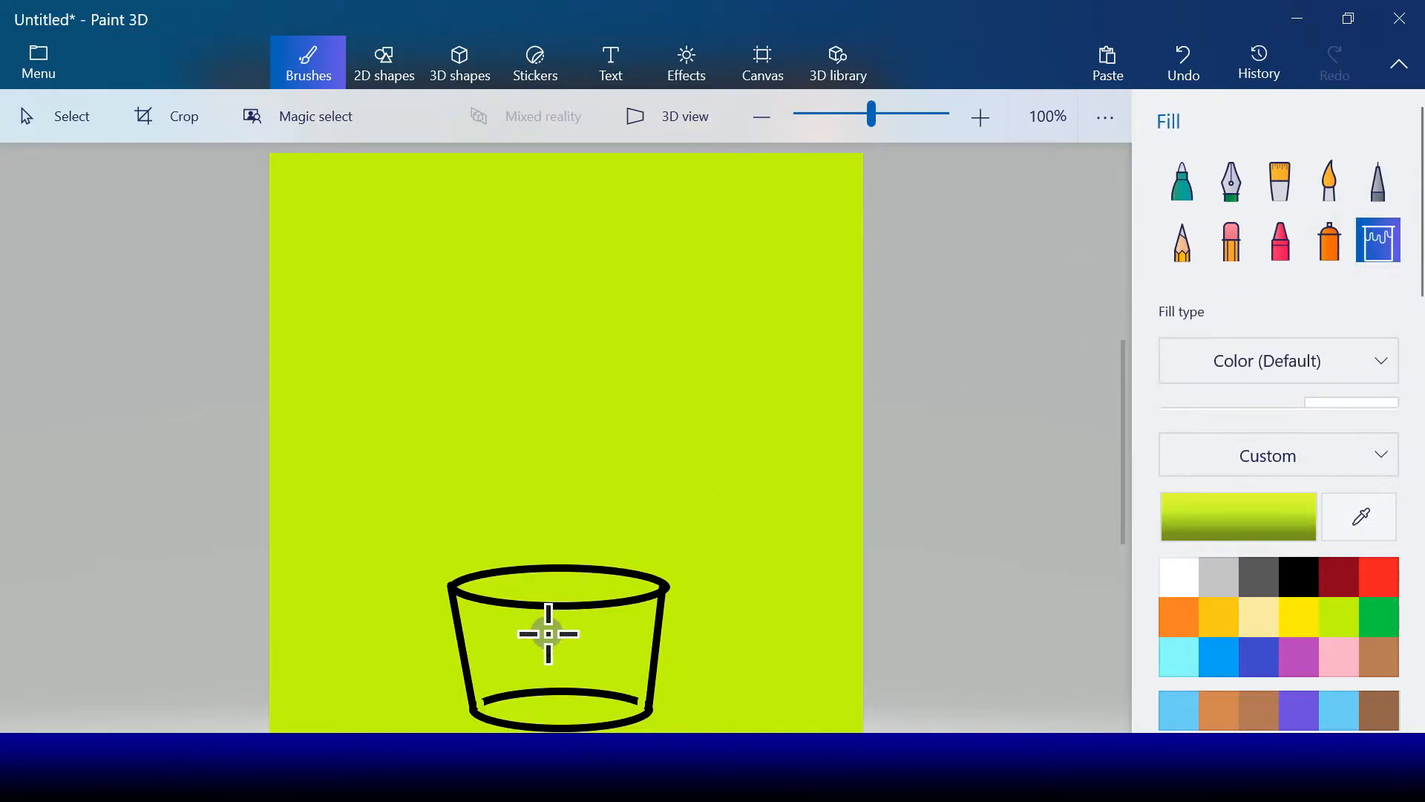
click(529, 694)
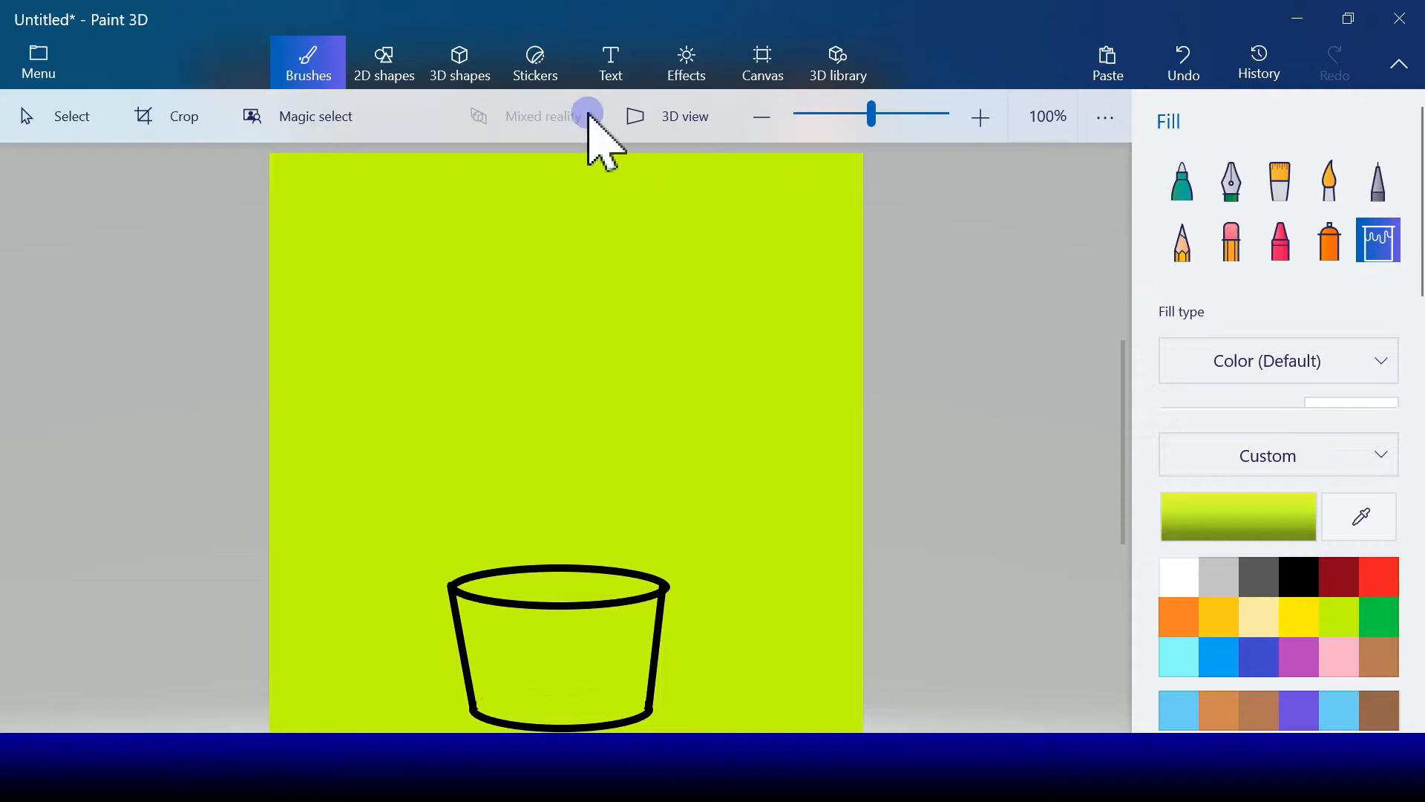
Step: Draw a small solid white circle above the pot as the flower's pollen center
click(384, 63)
click(1184, 63)
click(1182, 301)
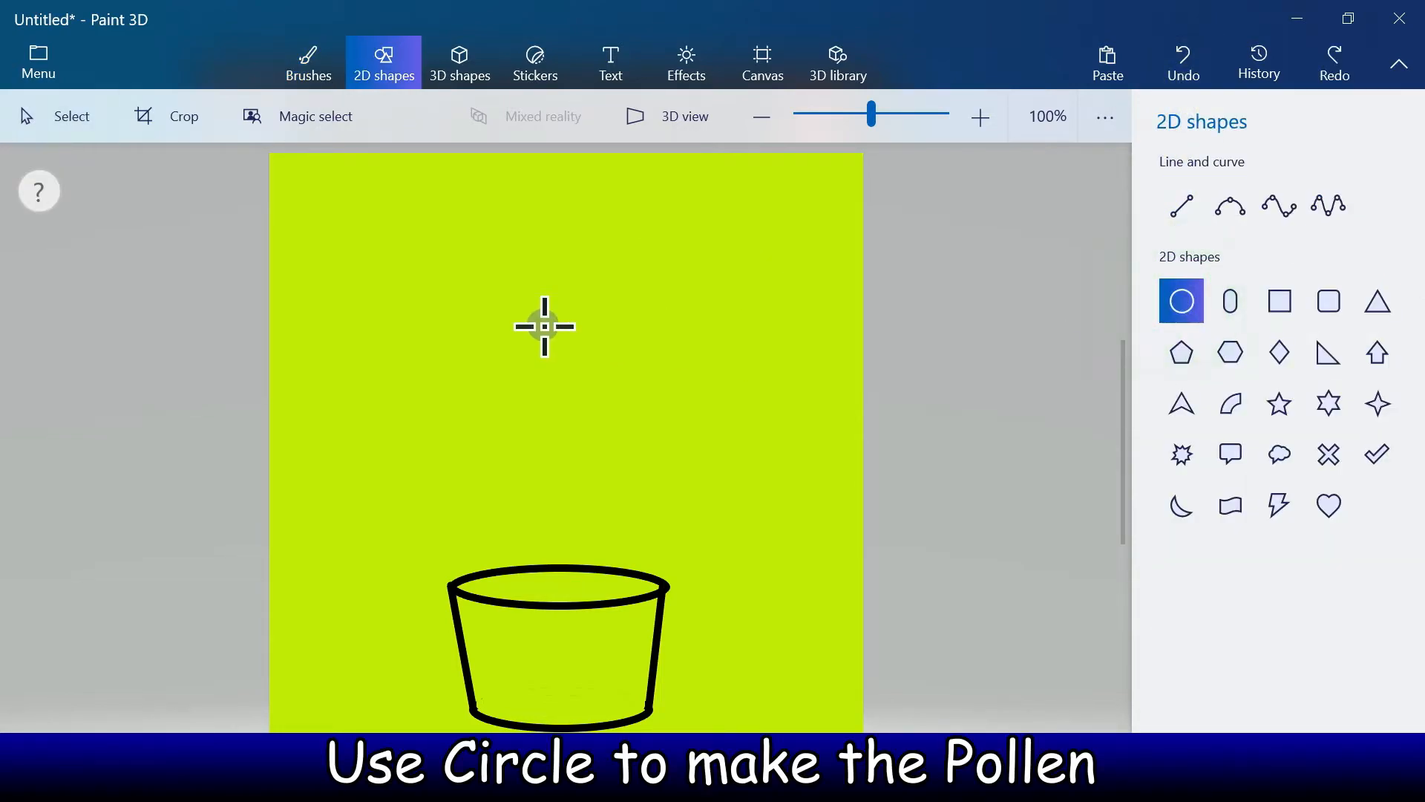
drag(525, 305, 619, 394)
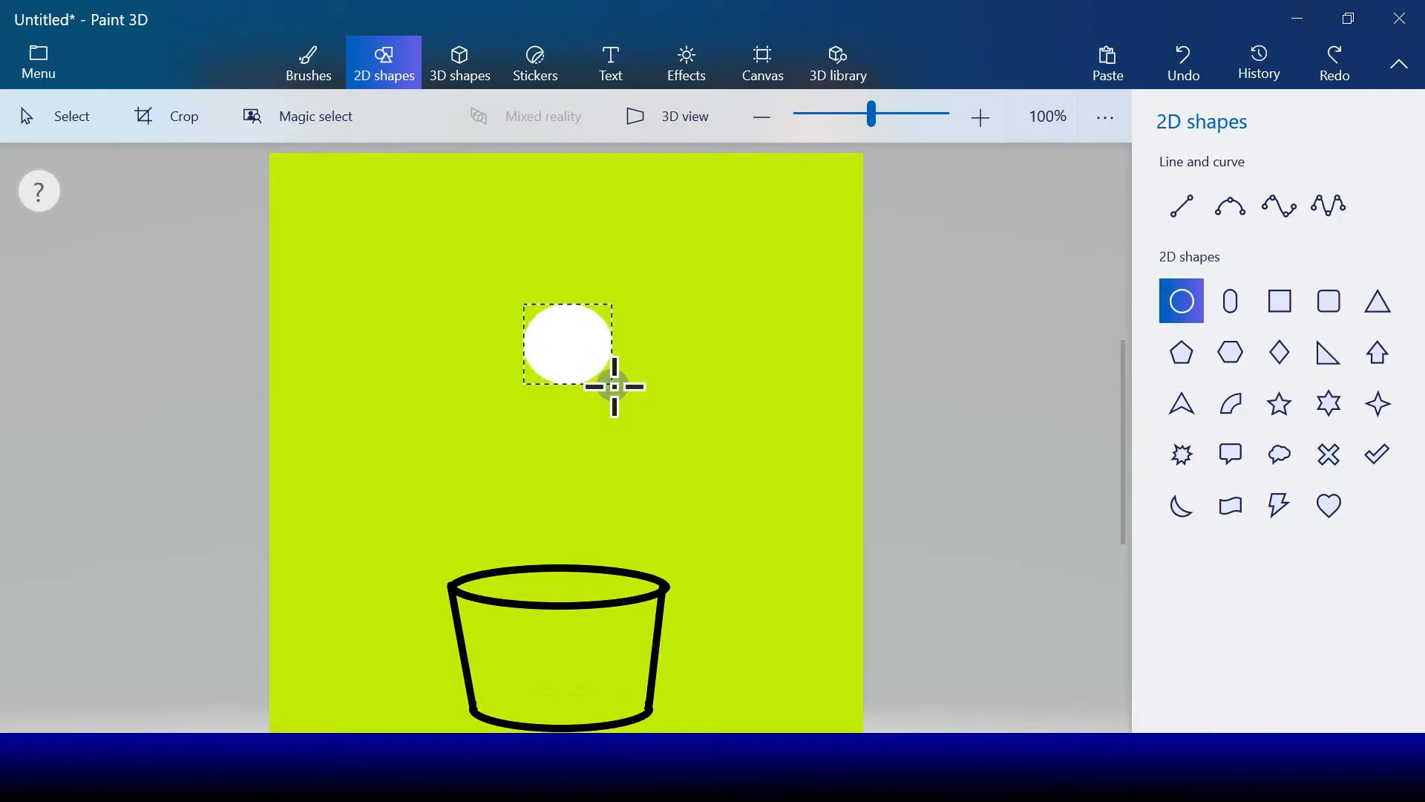
drag(615, 386, 609, 383)
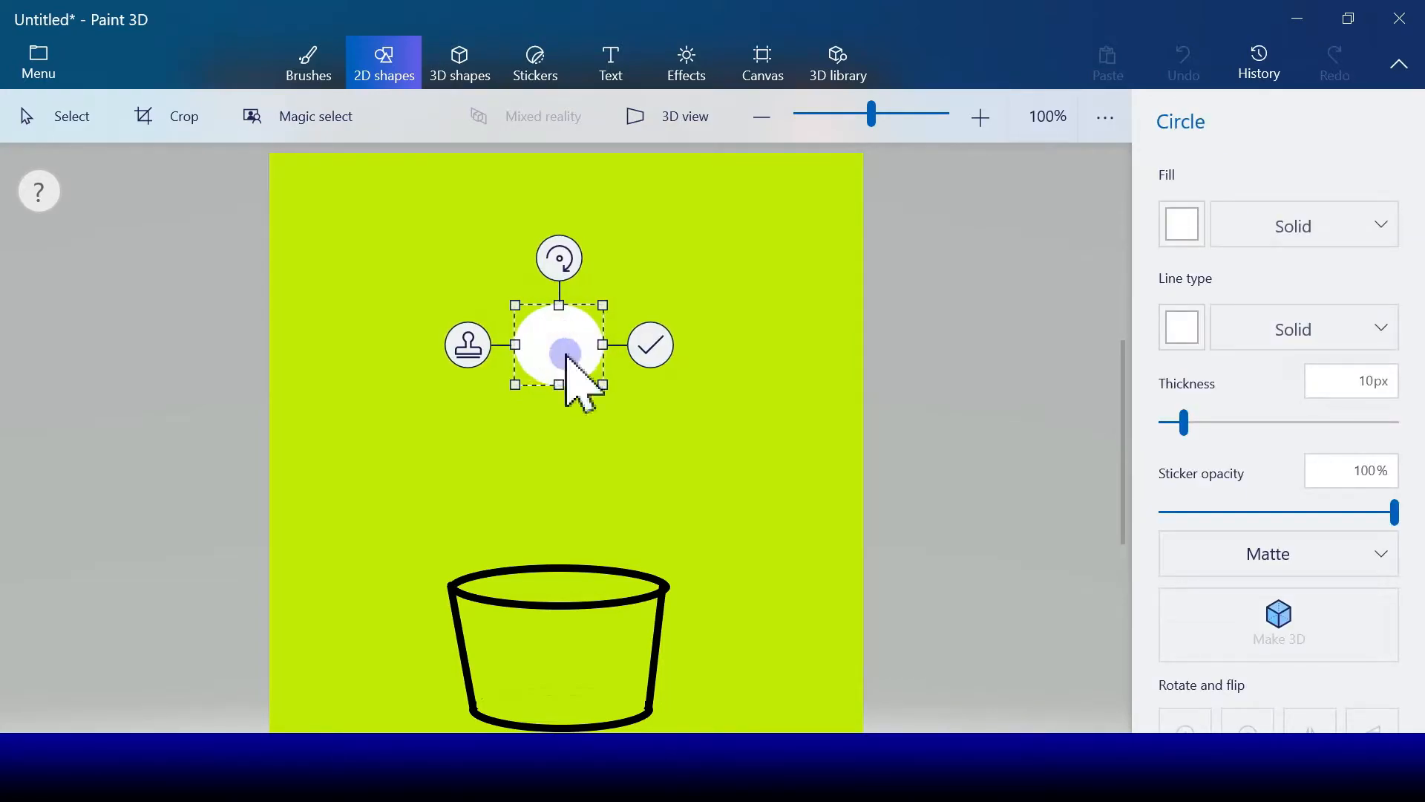
Step: Set the circle's outline and fill to pink, and place it above the left half of the pot
click(1182, 327)
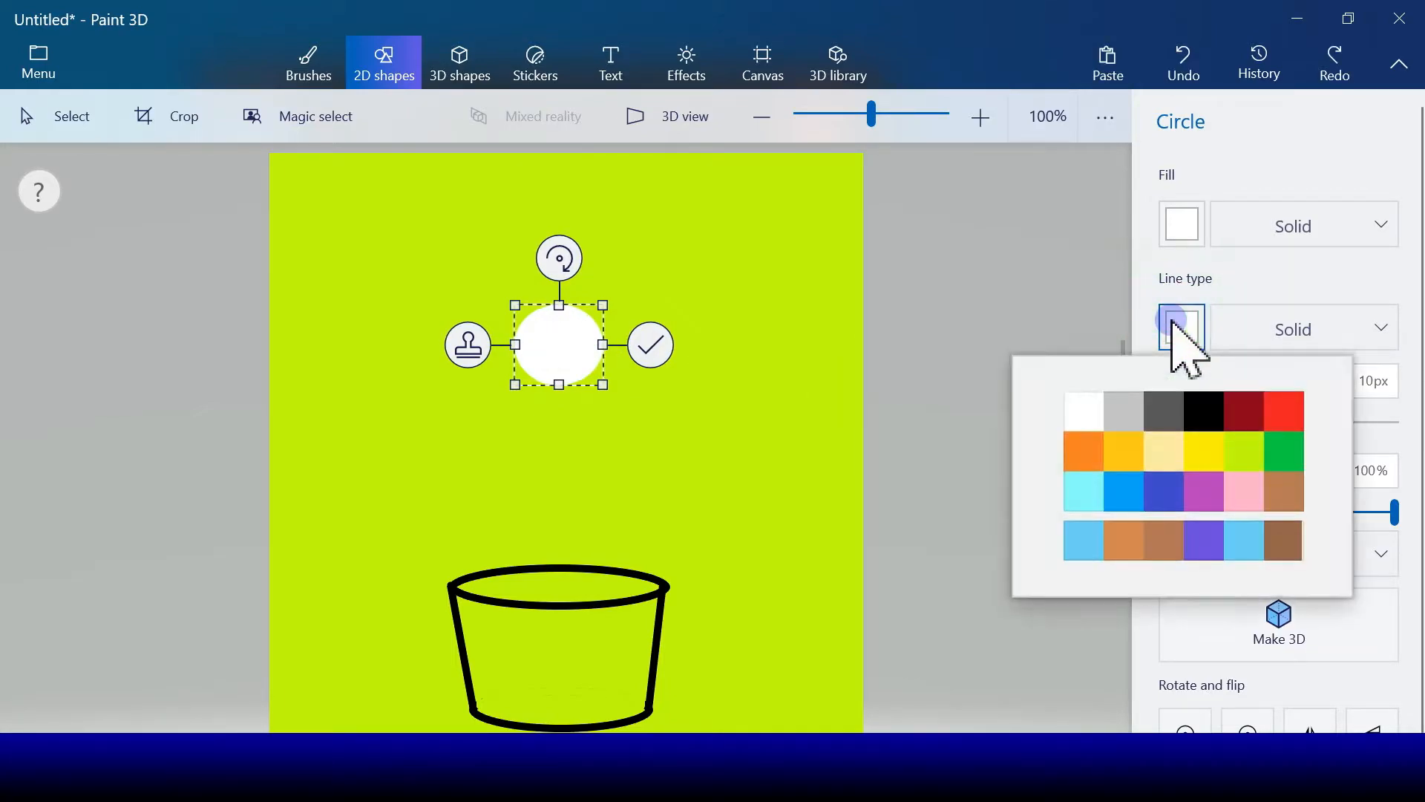
click(1255, 492)
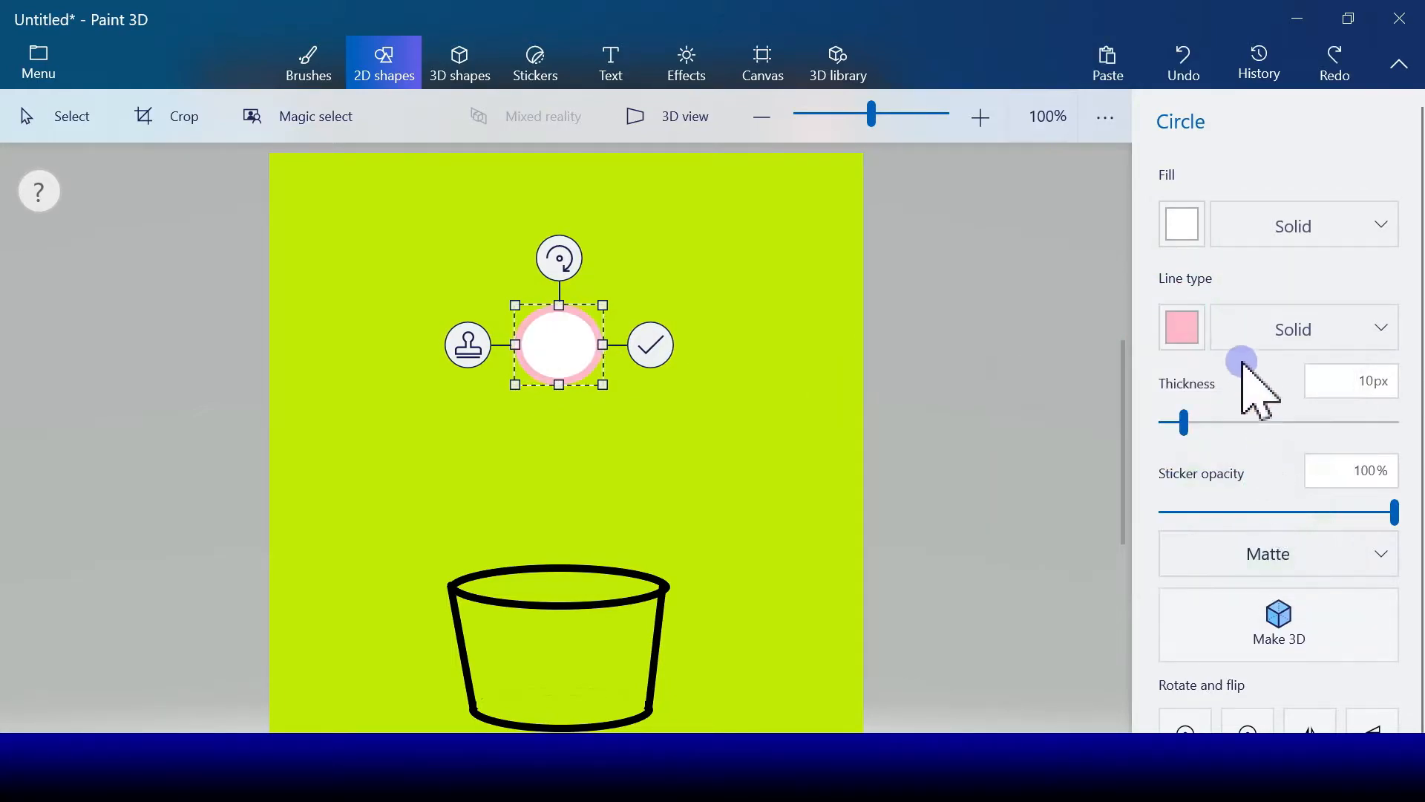
click(1185, 225)
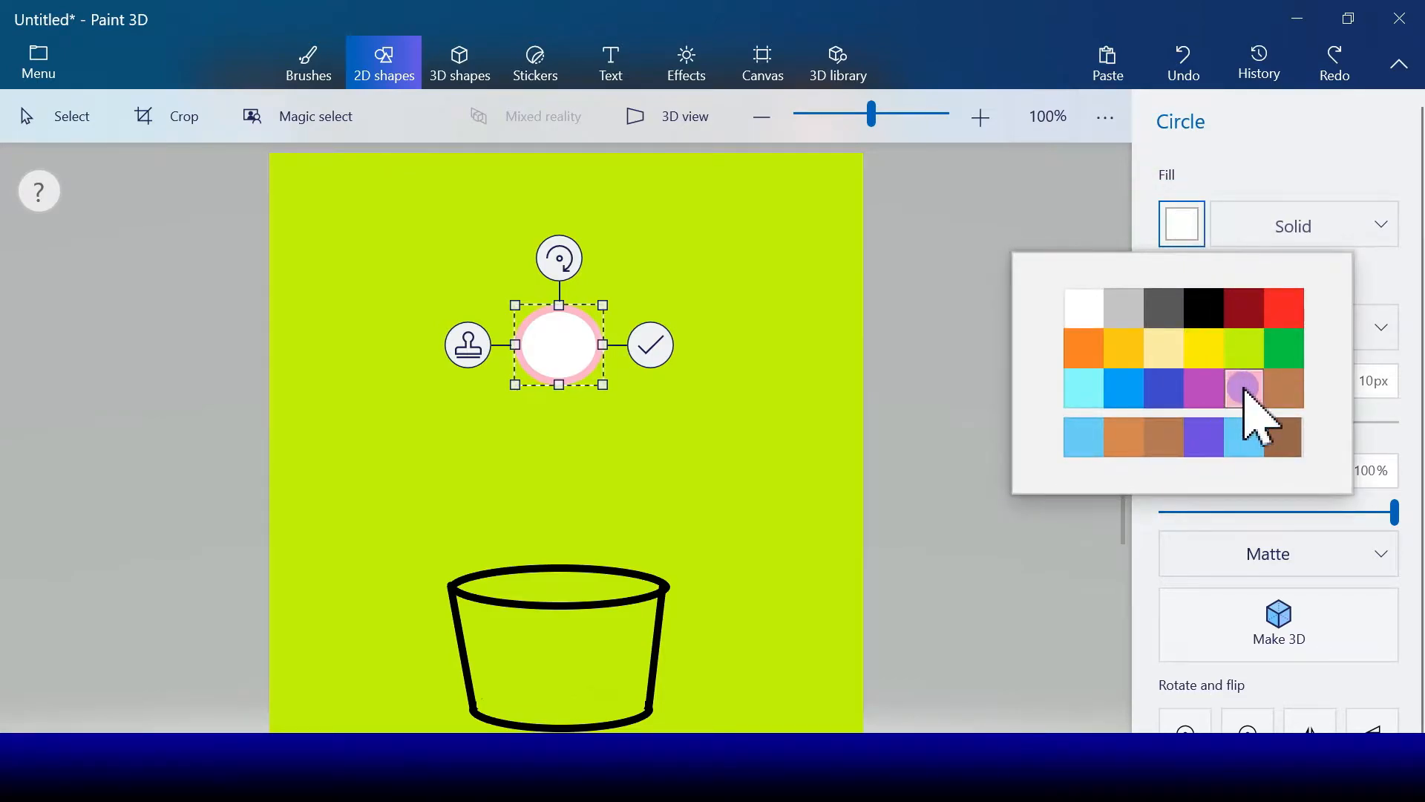
click(1247, 388)
click(644, 334)
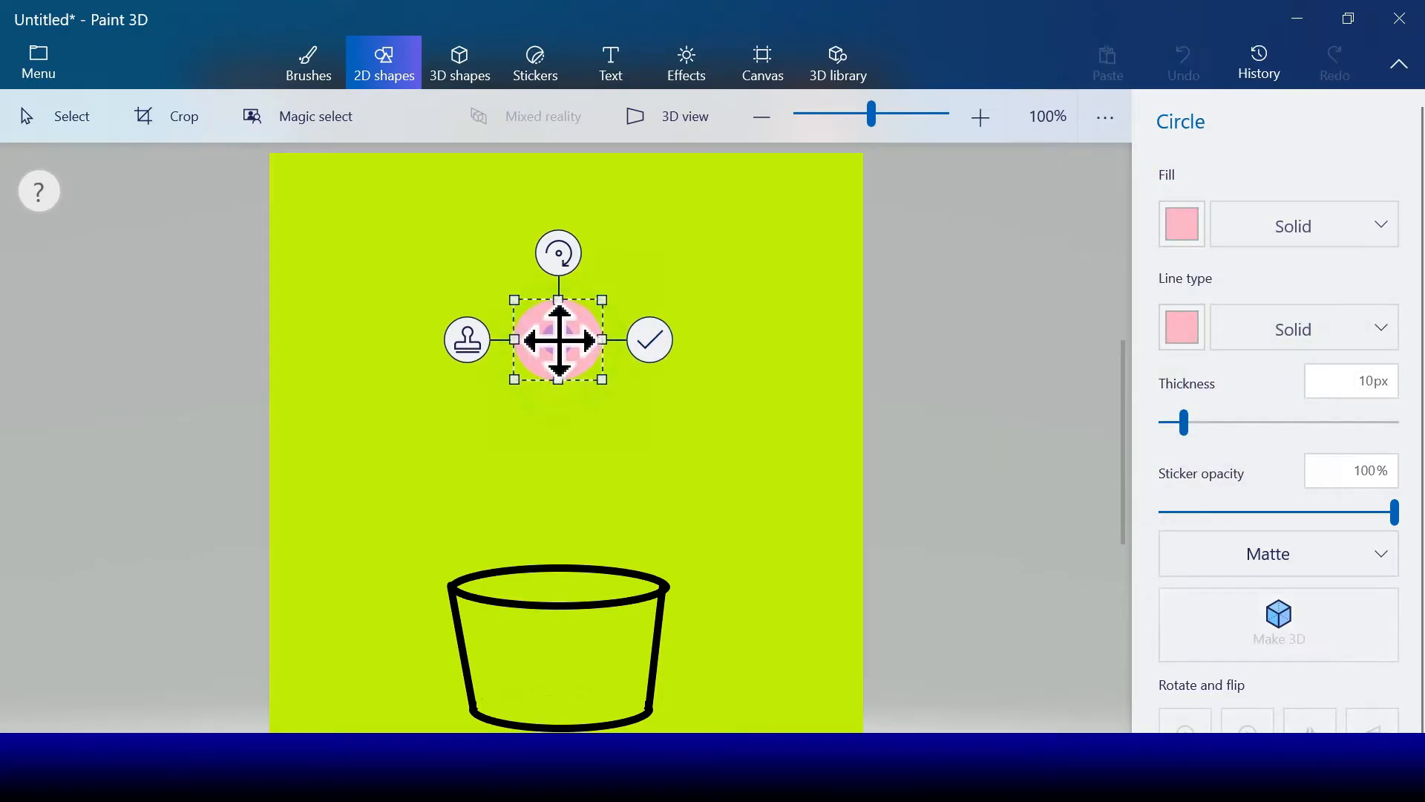
drag(560, 338, 505, 317)
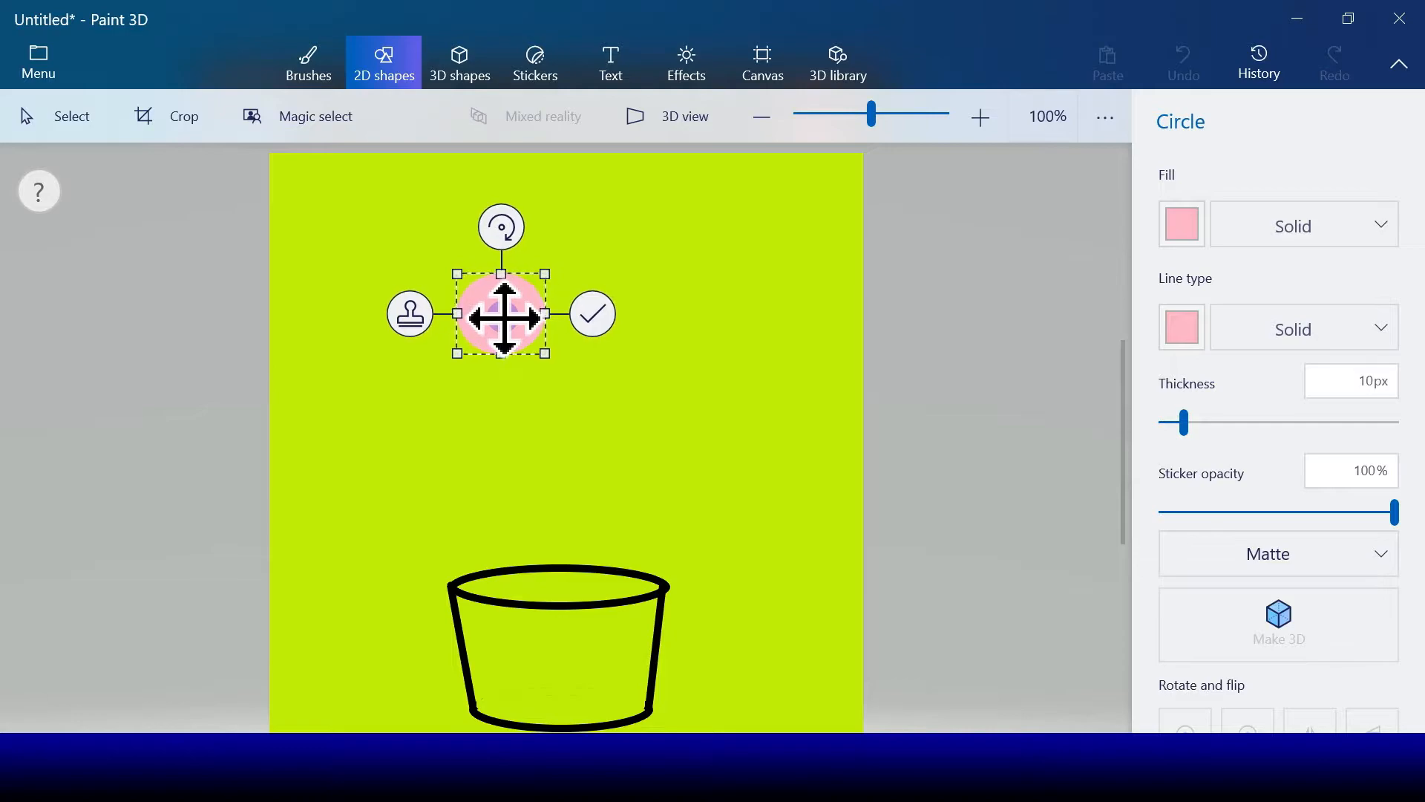
click(594, 318)
Step: Draw a 10 px 3-point curve from the pink circle's underside into the pot opening as a stem, bending its middle leftward
click(1225, 210)
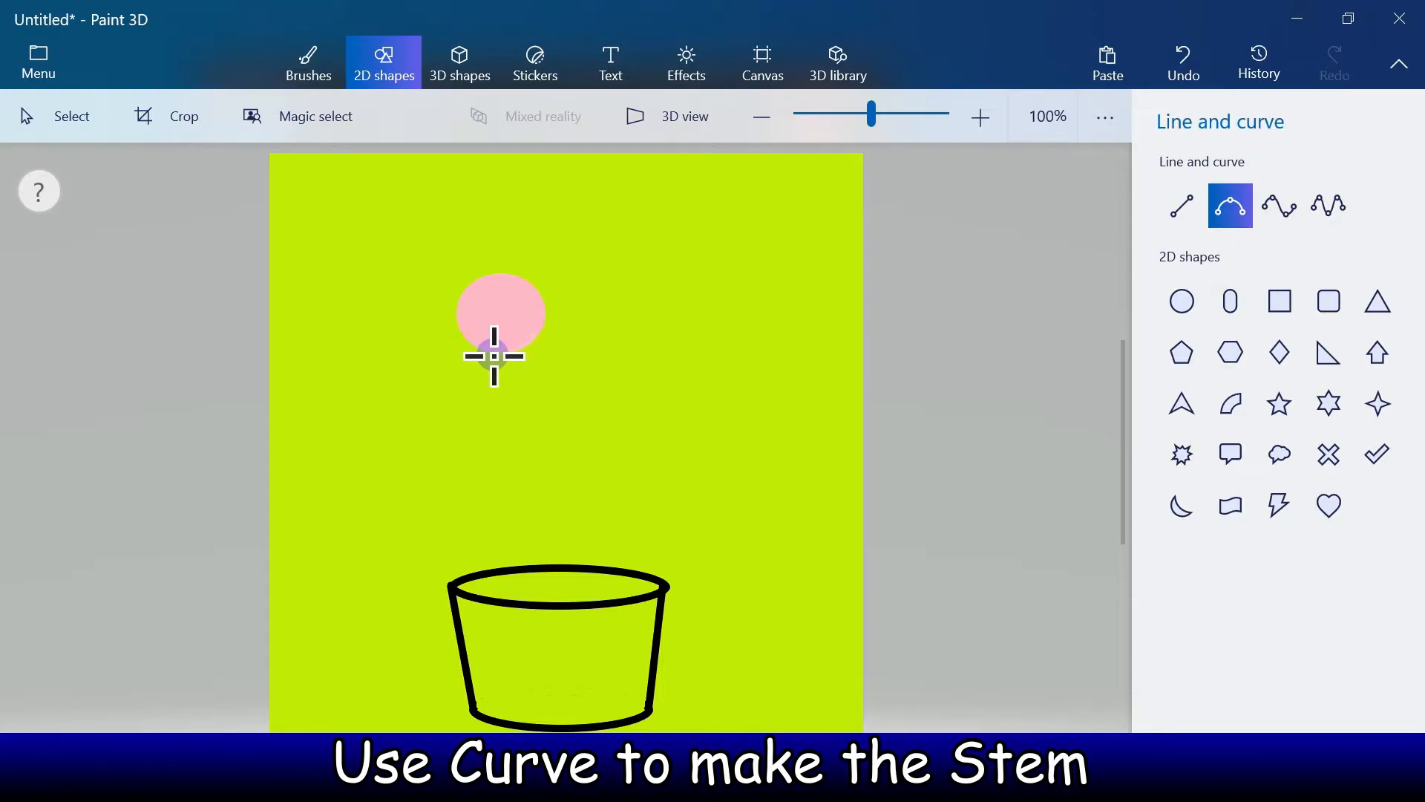
drag(529, 476, 545, 578)
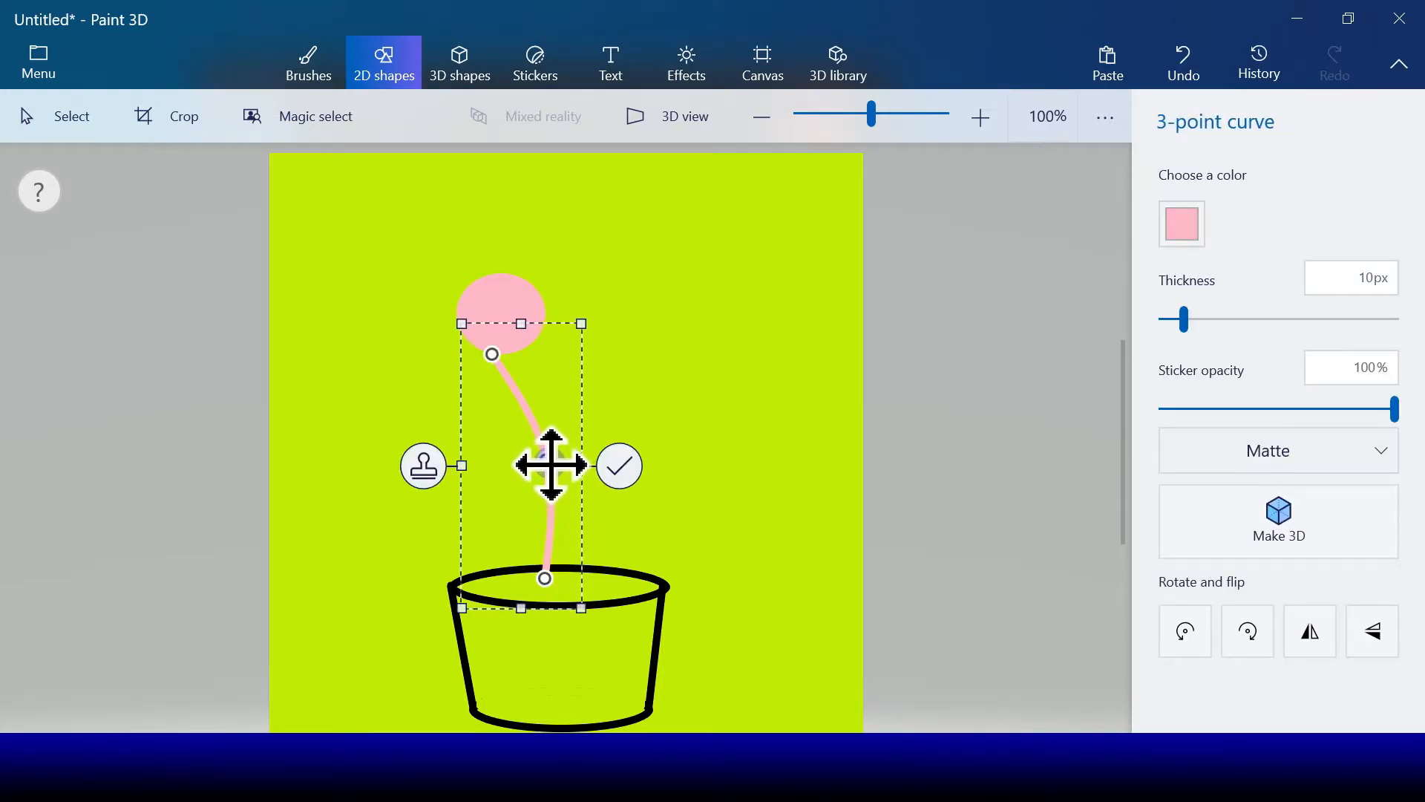
drag(548, 466, 510, 484)
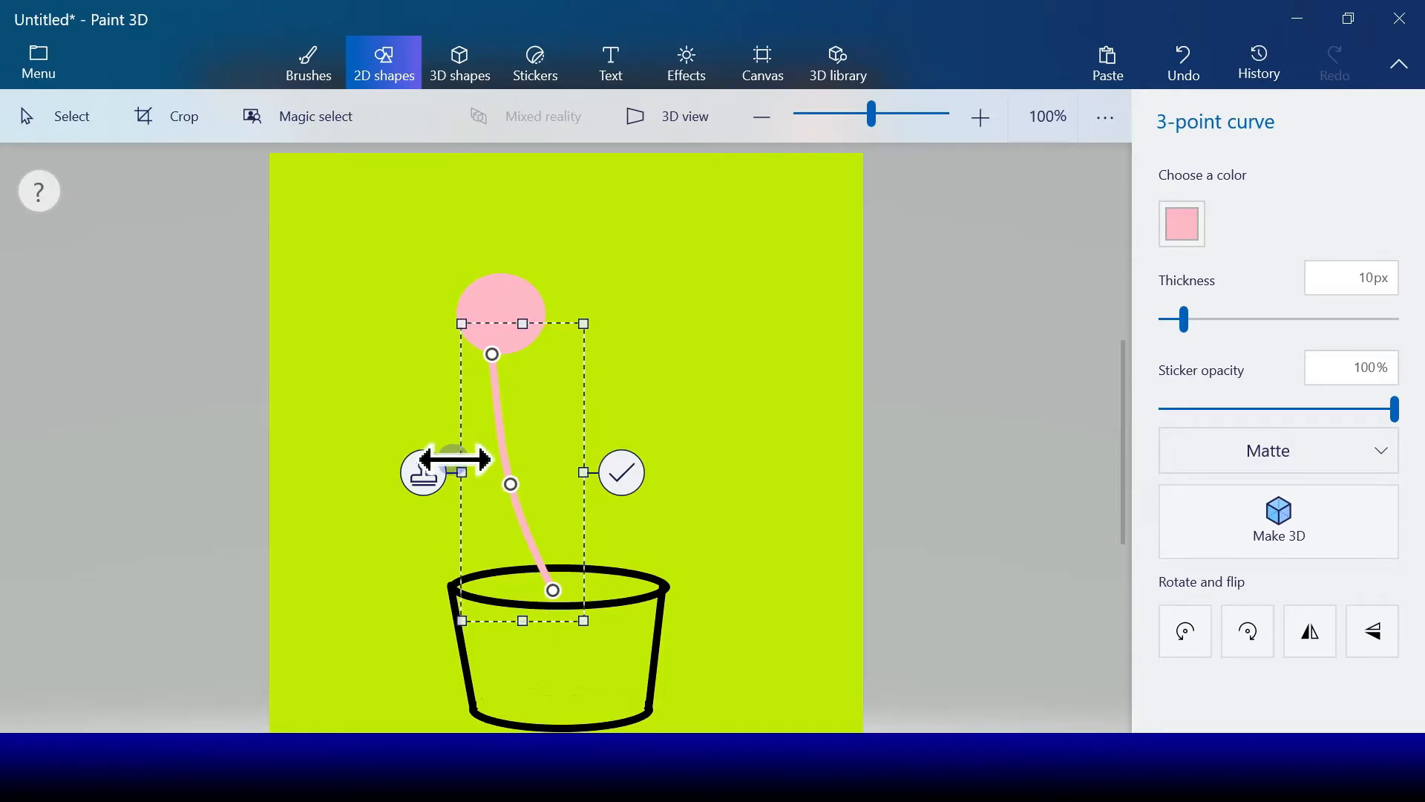
Step: Recolor the stem curve brown and place a parallel copy just beside it on the right
click(1183, 224)
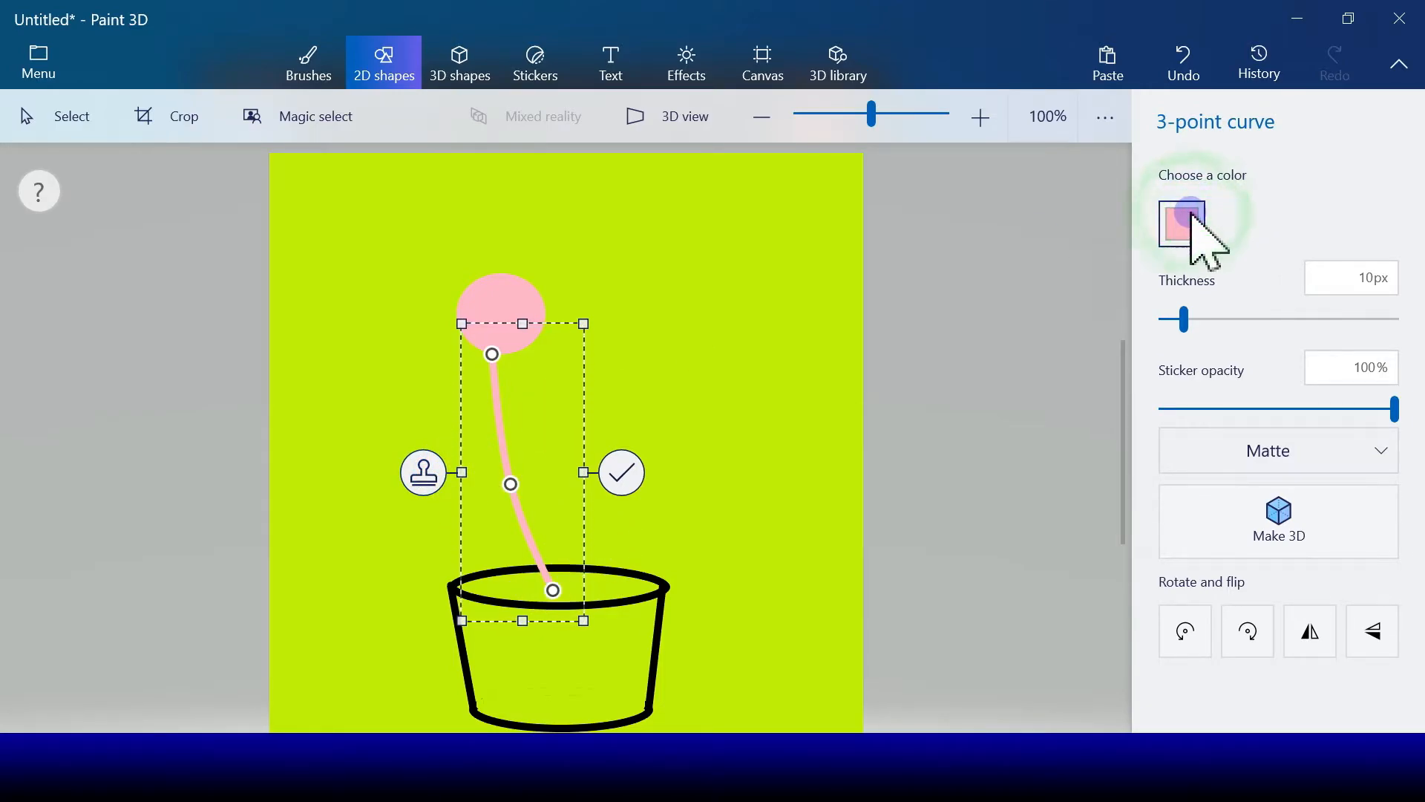
click(1287, 392)
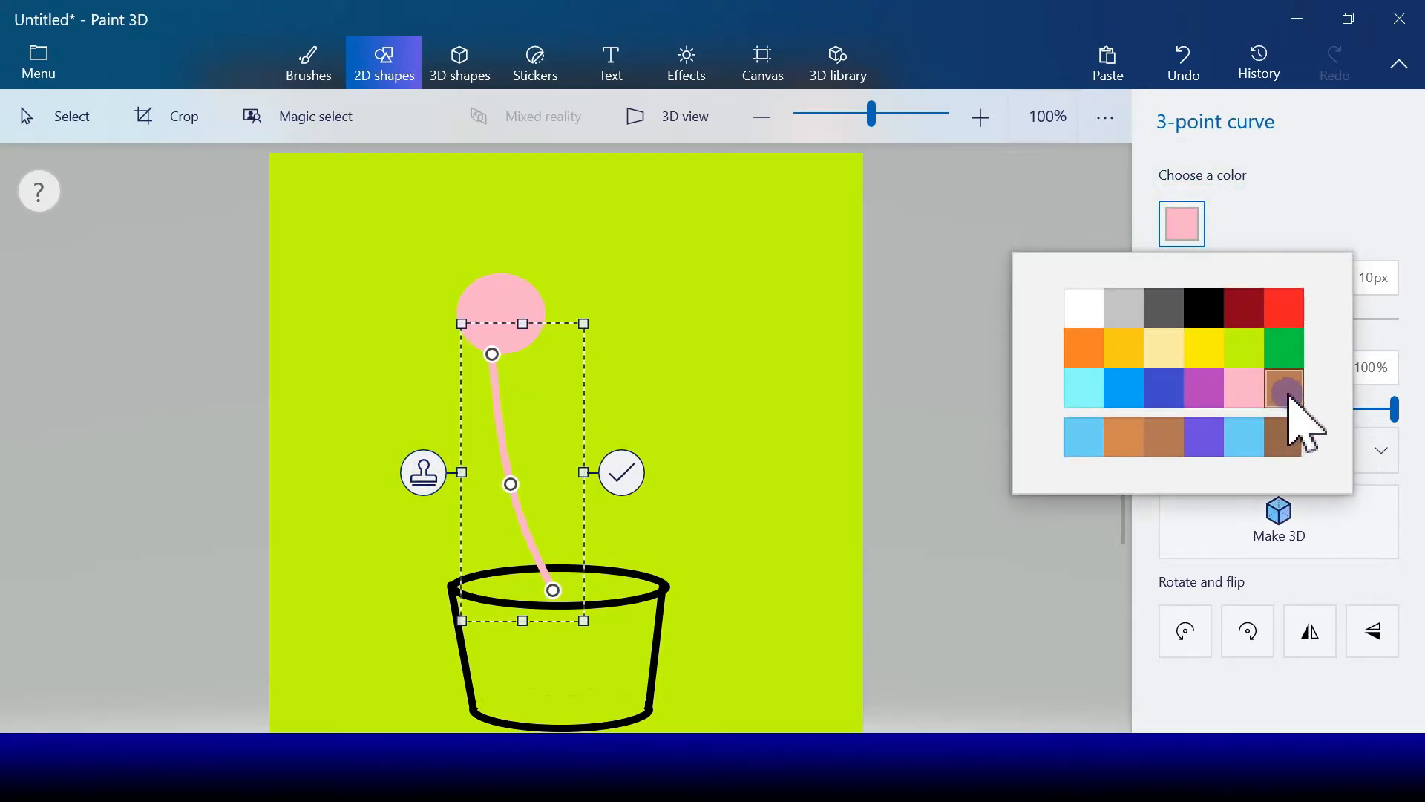
click(425, 476)
drag(549, 460, 557, 447)
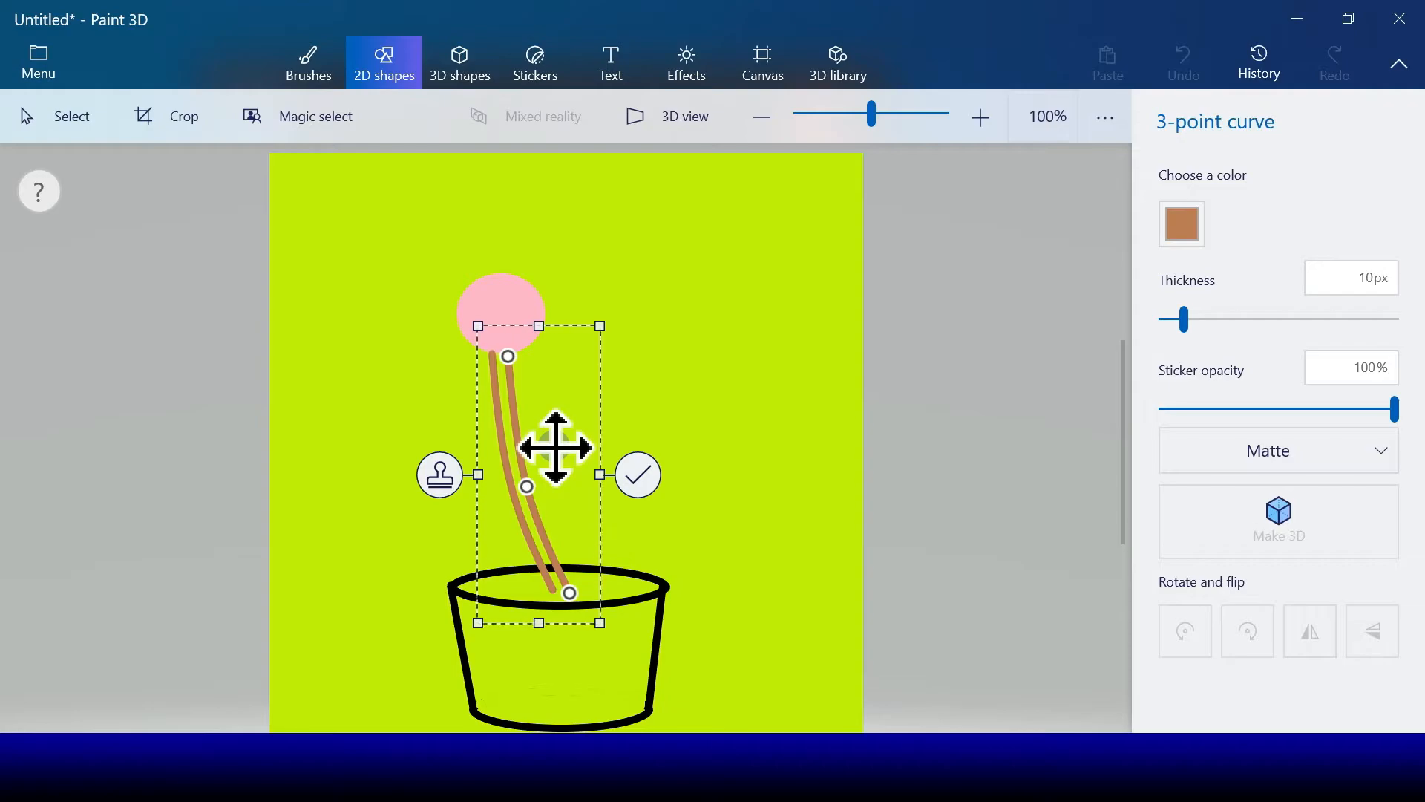
click(637, 475)
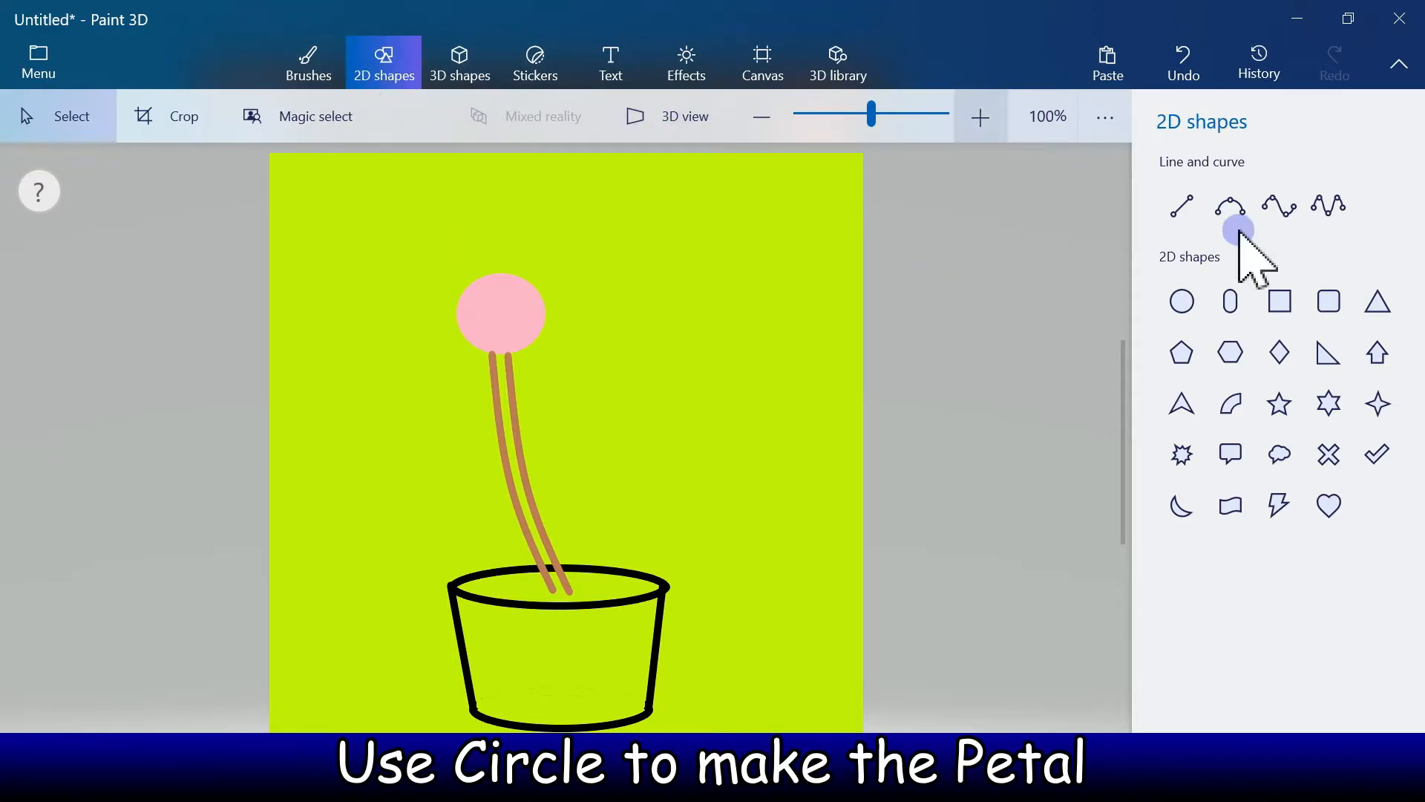
Step: Draw a tall narrow ellipse to the right of the pink circle as a petal, with white fill and white 10 px outline
click(1180, 301)
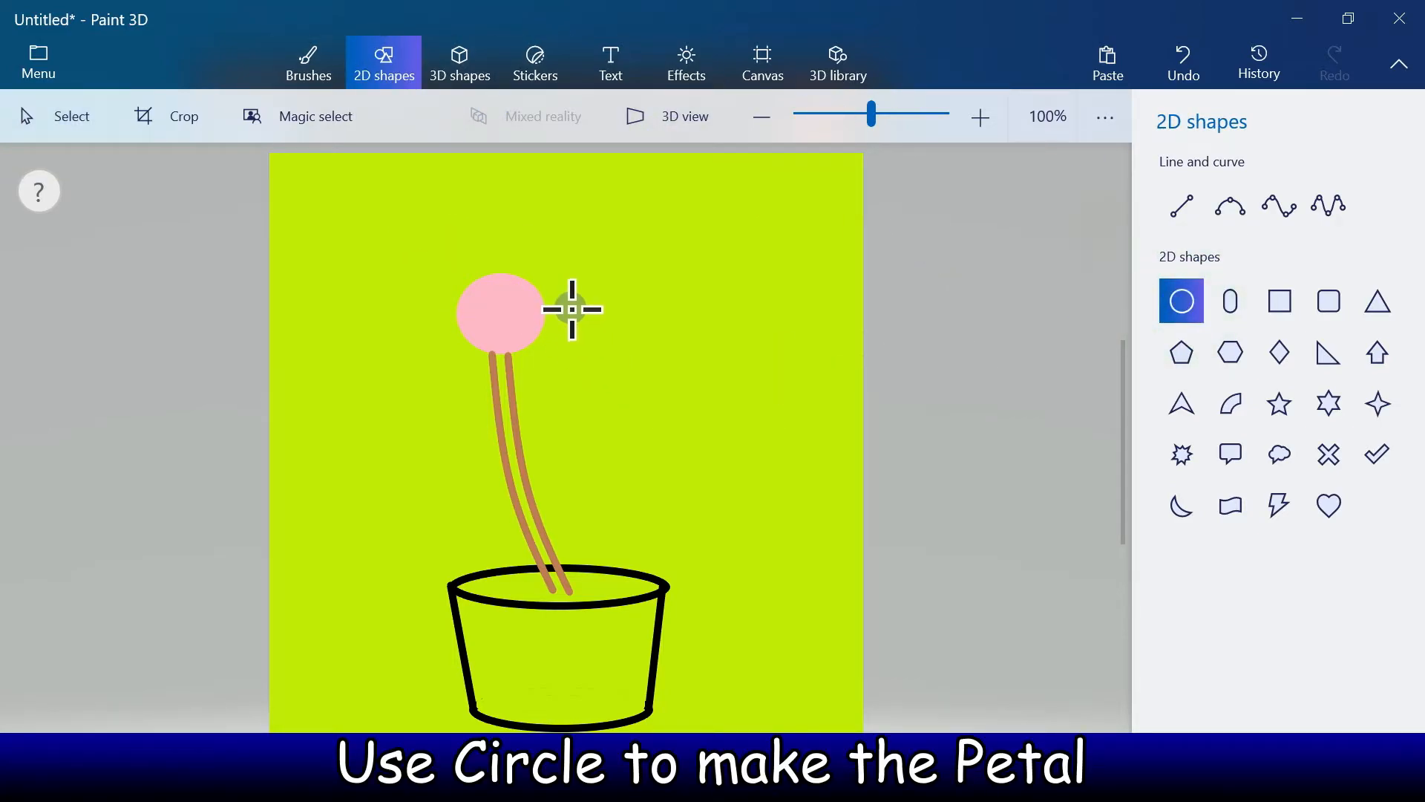
drag(572, 309, 631, 418)
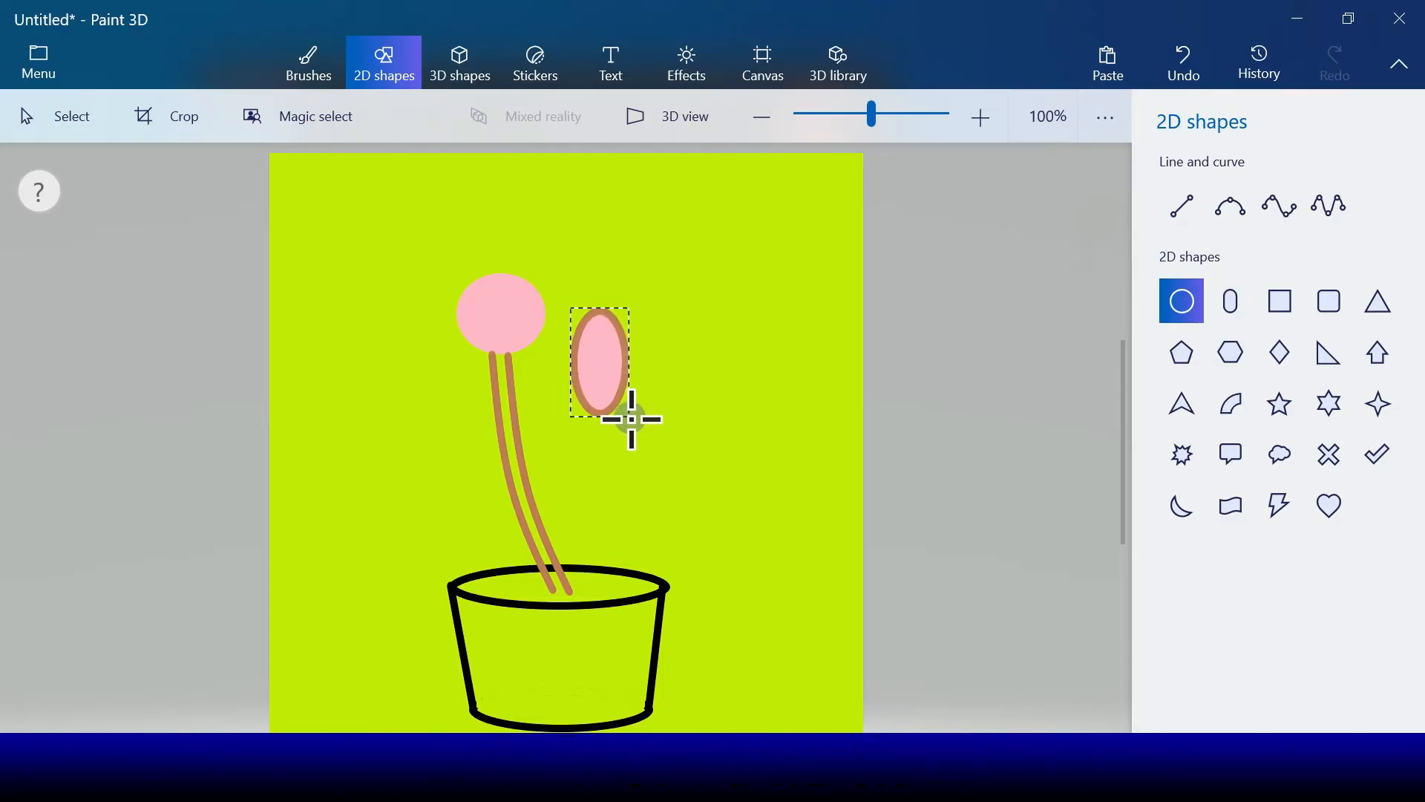
click(1182, 328)
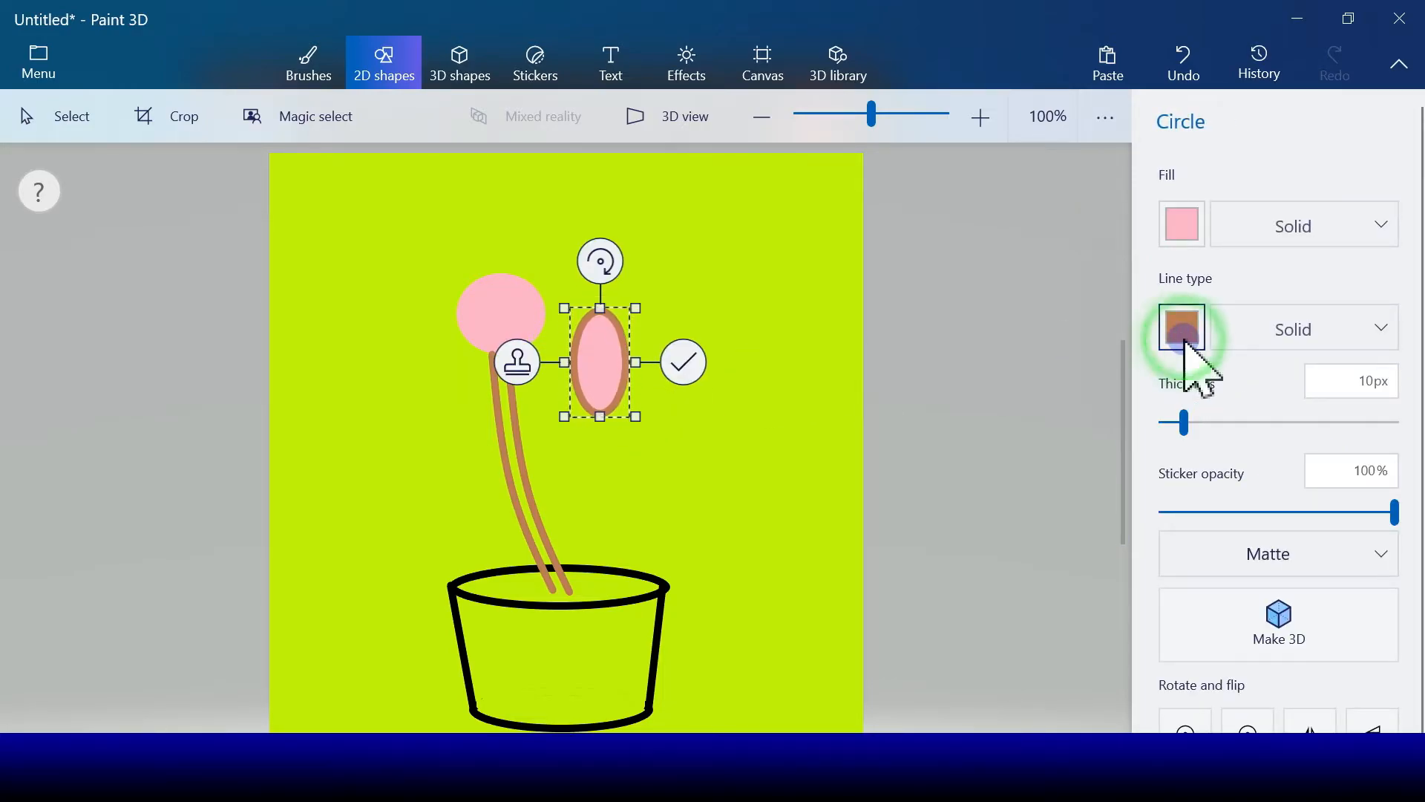
click(1091, 407)
click(1173, 236)
click(1082, 309)
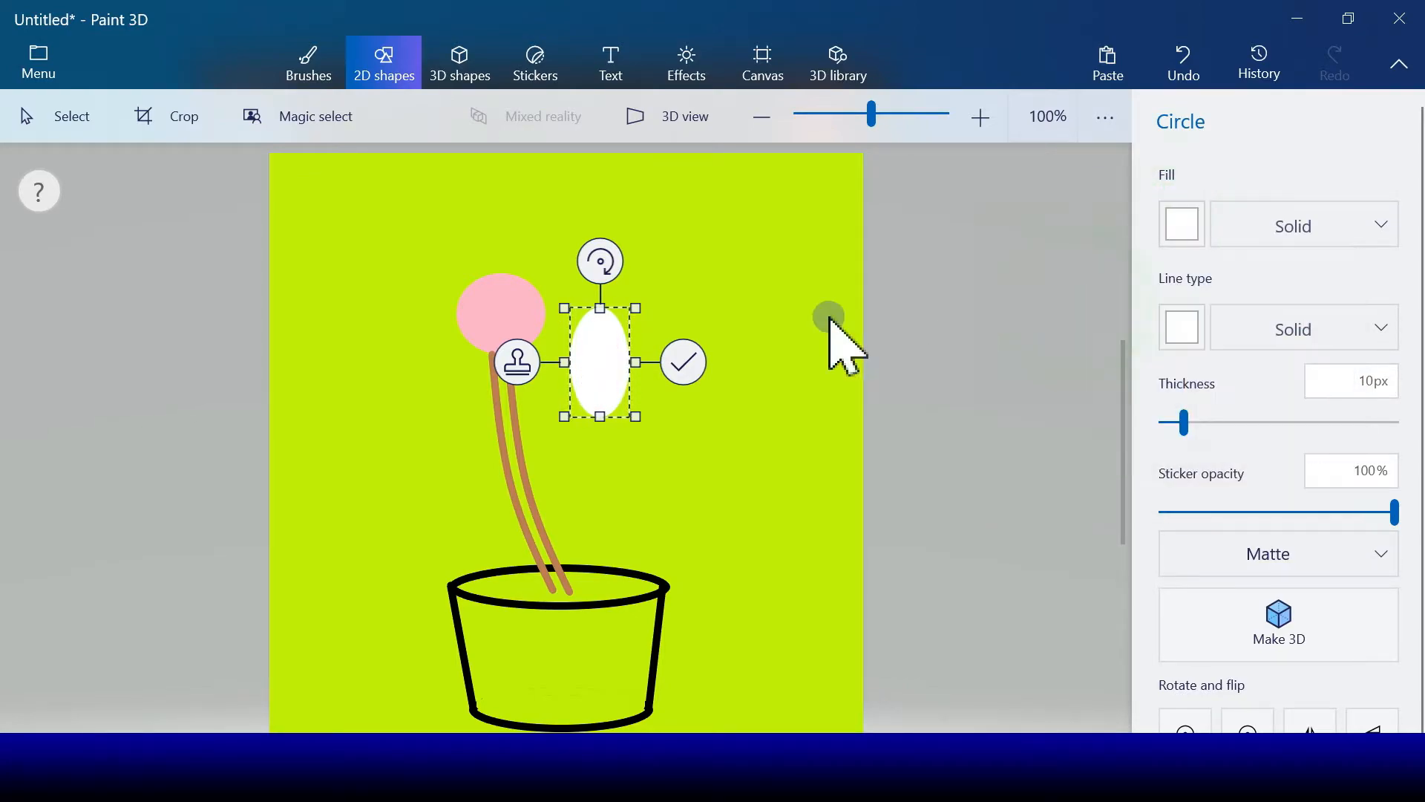
Step: Stamp the white petal directly above and directly below the pink circle
drag(614, 359, 508, 399)
click(419, 217)
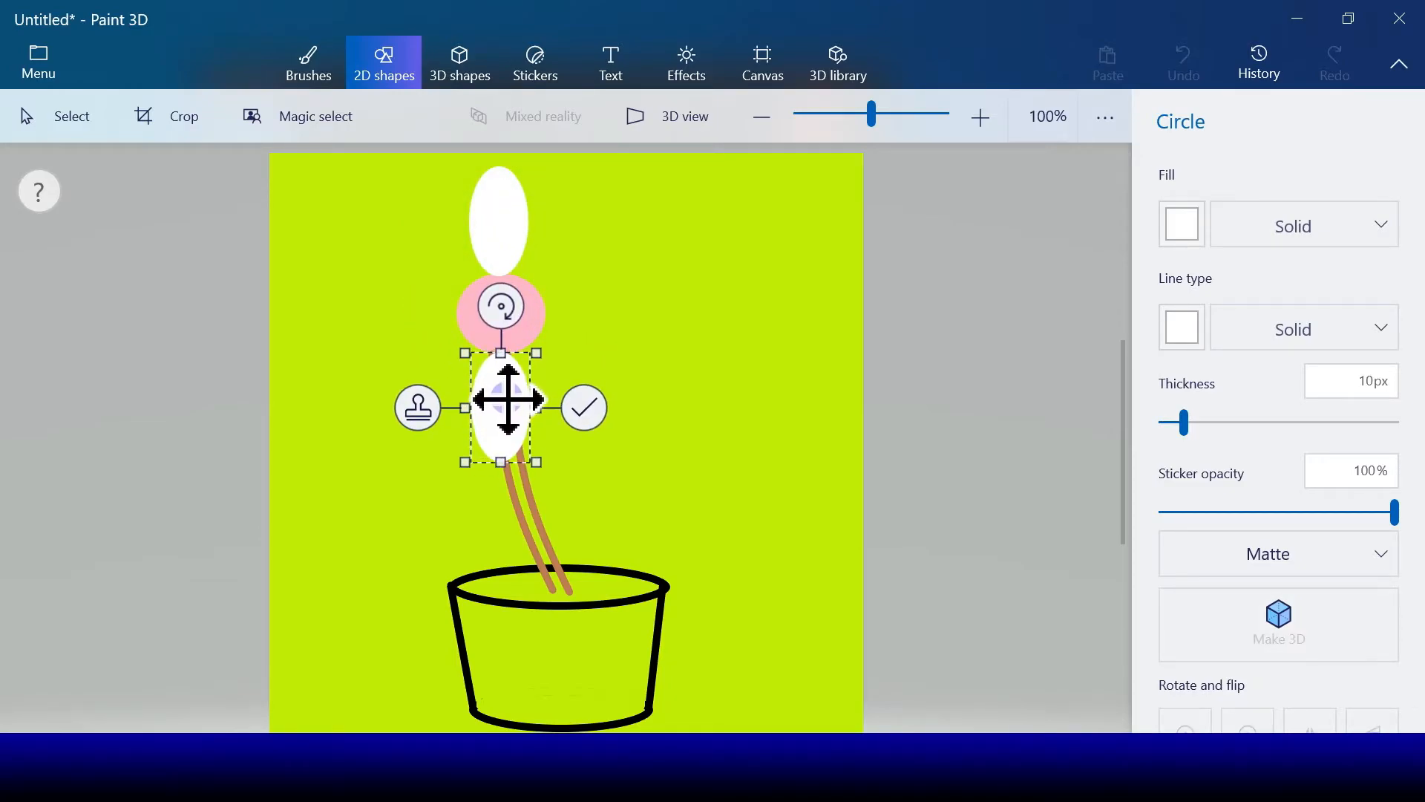
click(417, 408)
Step: Turn the next petal copy horizontal and stamp it on the left and right sides of the pink circle
drag(507, 415, 396, 346)
drag(396, 237, 457, 336)
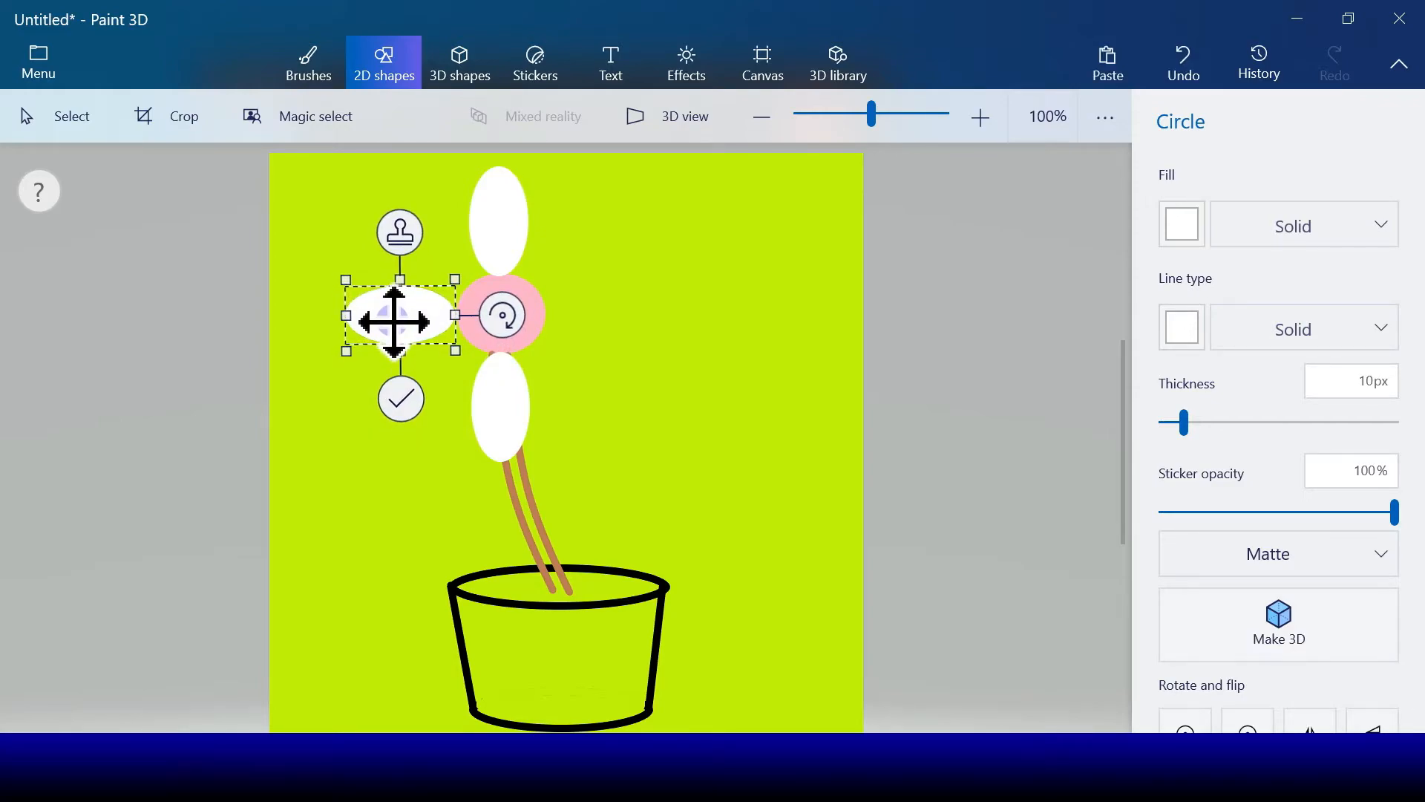
click(405, 249)
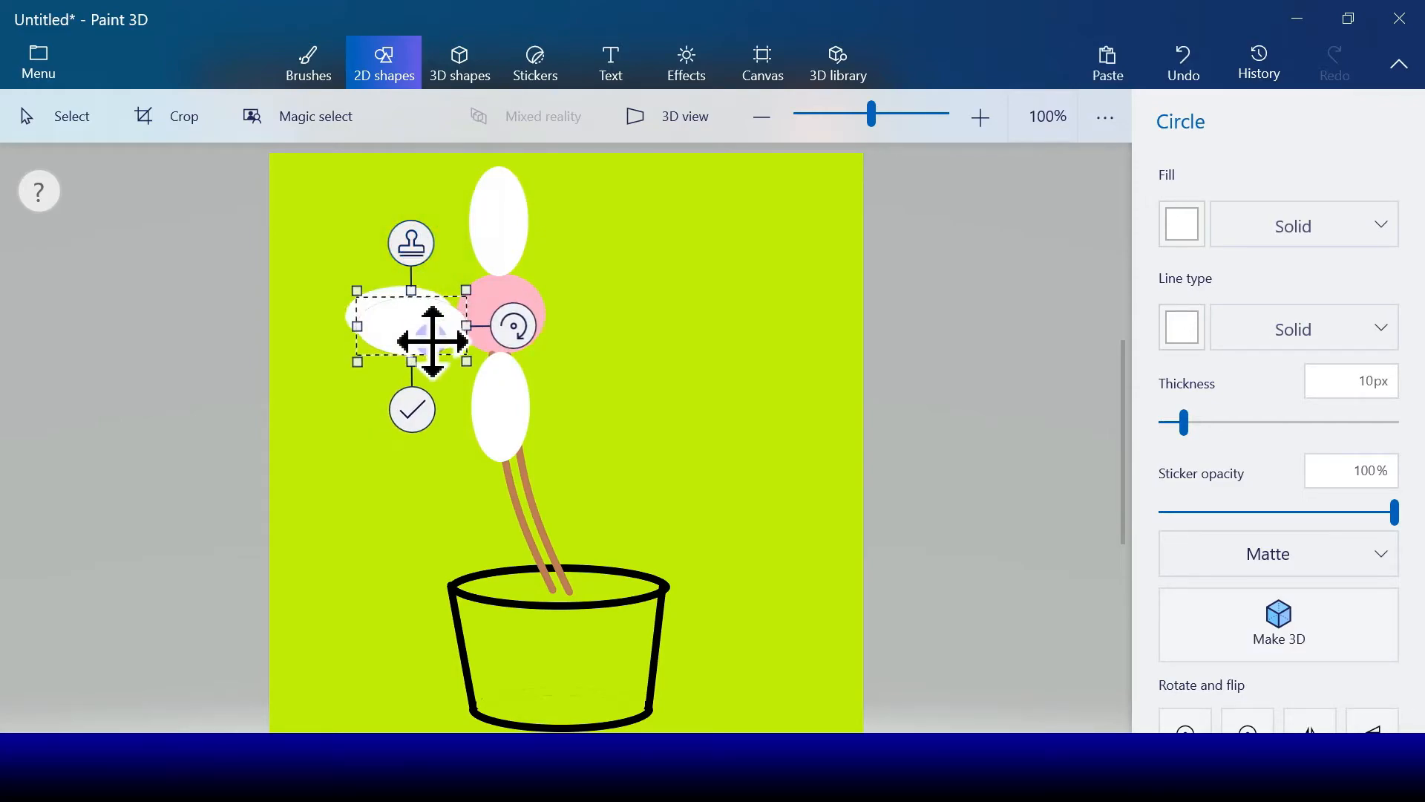
drag(403, 324, 602, 314)
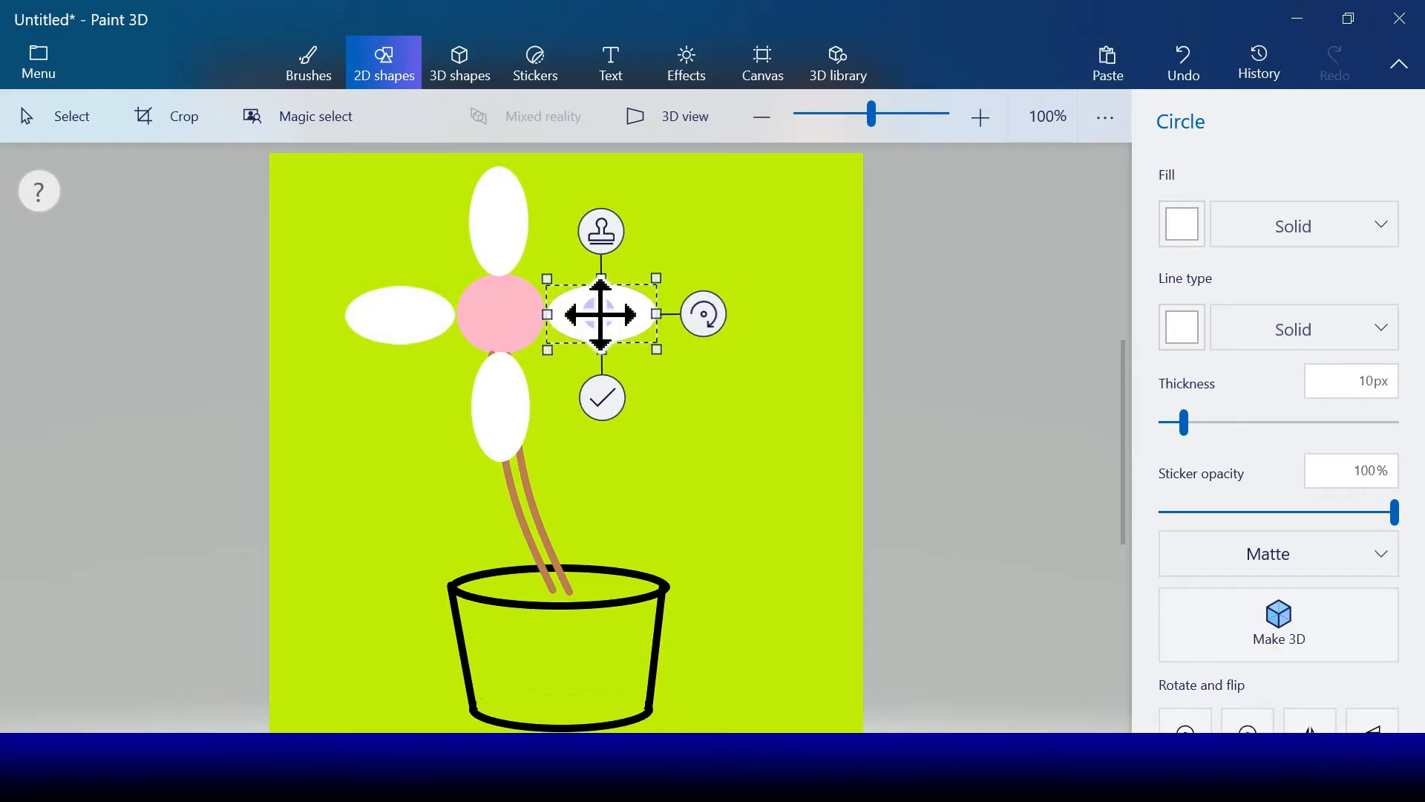
click(603, 232)
Step: Tilt a petal copy diagonally and stamp it at the pink circle's upper left and lower right
drag(714, 326, 439, 280)
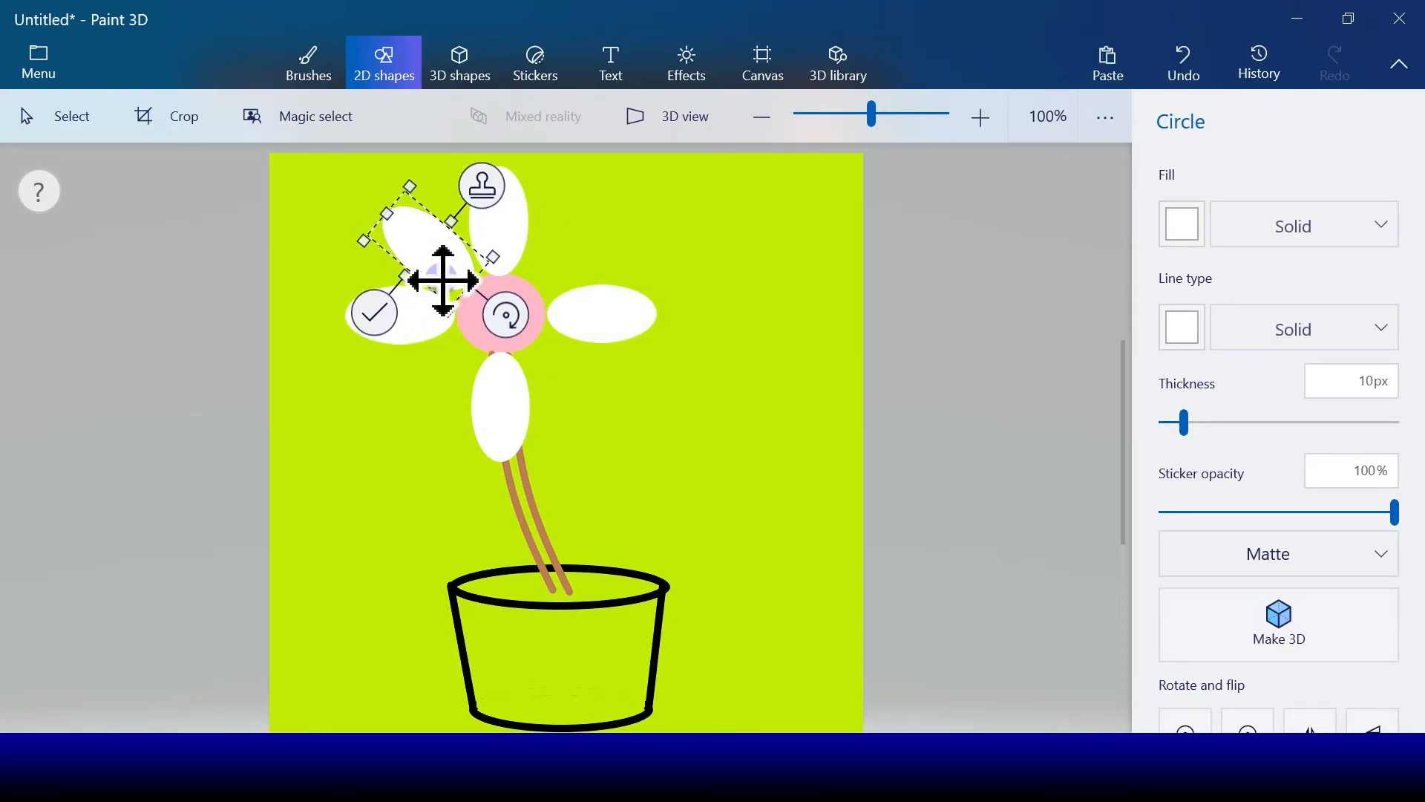
click(502, 184)
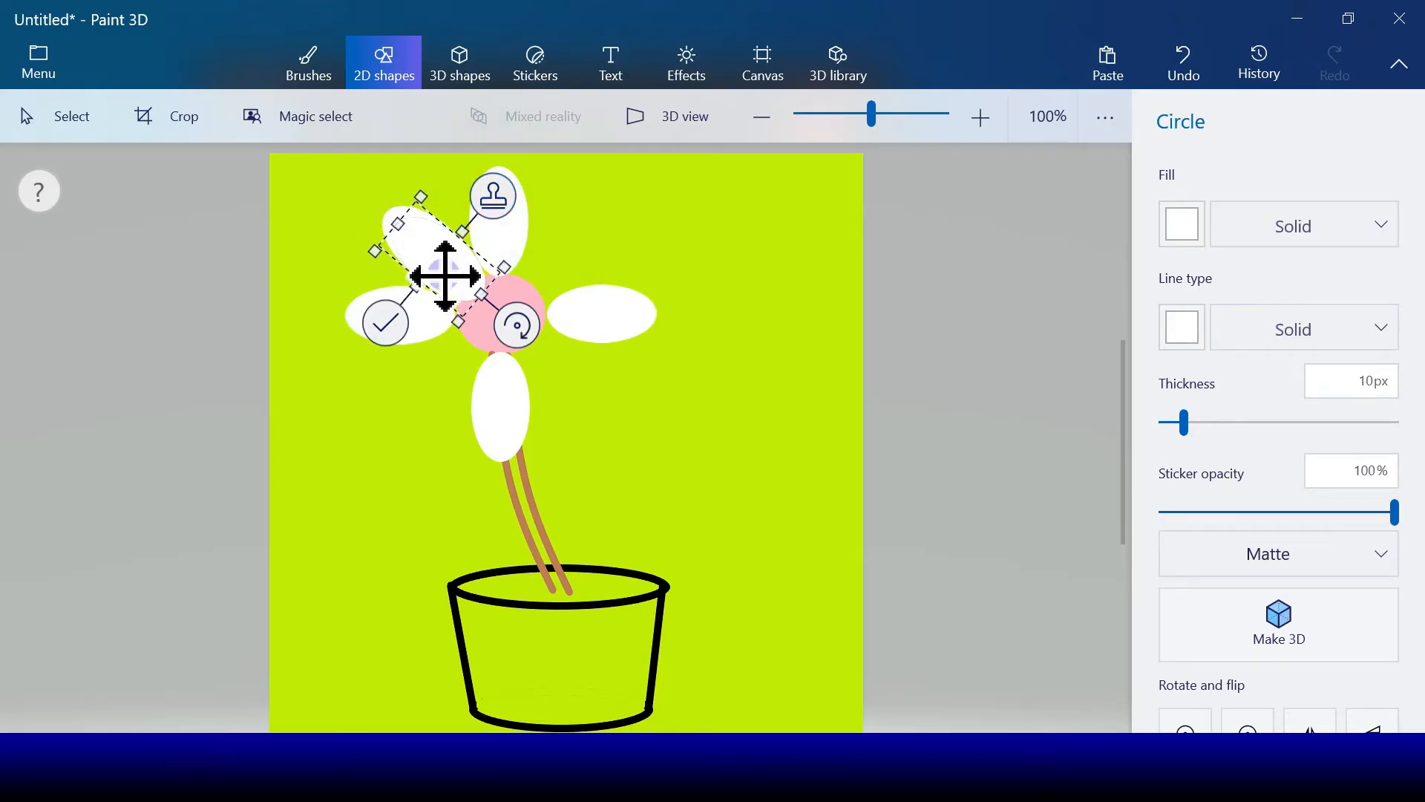
drag(443, 270, 567, 364)
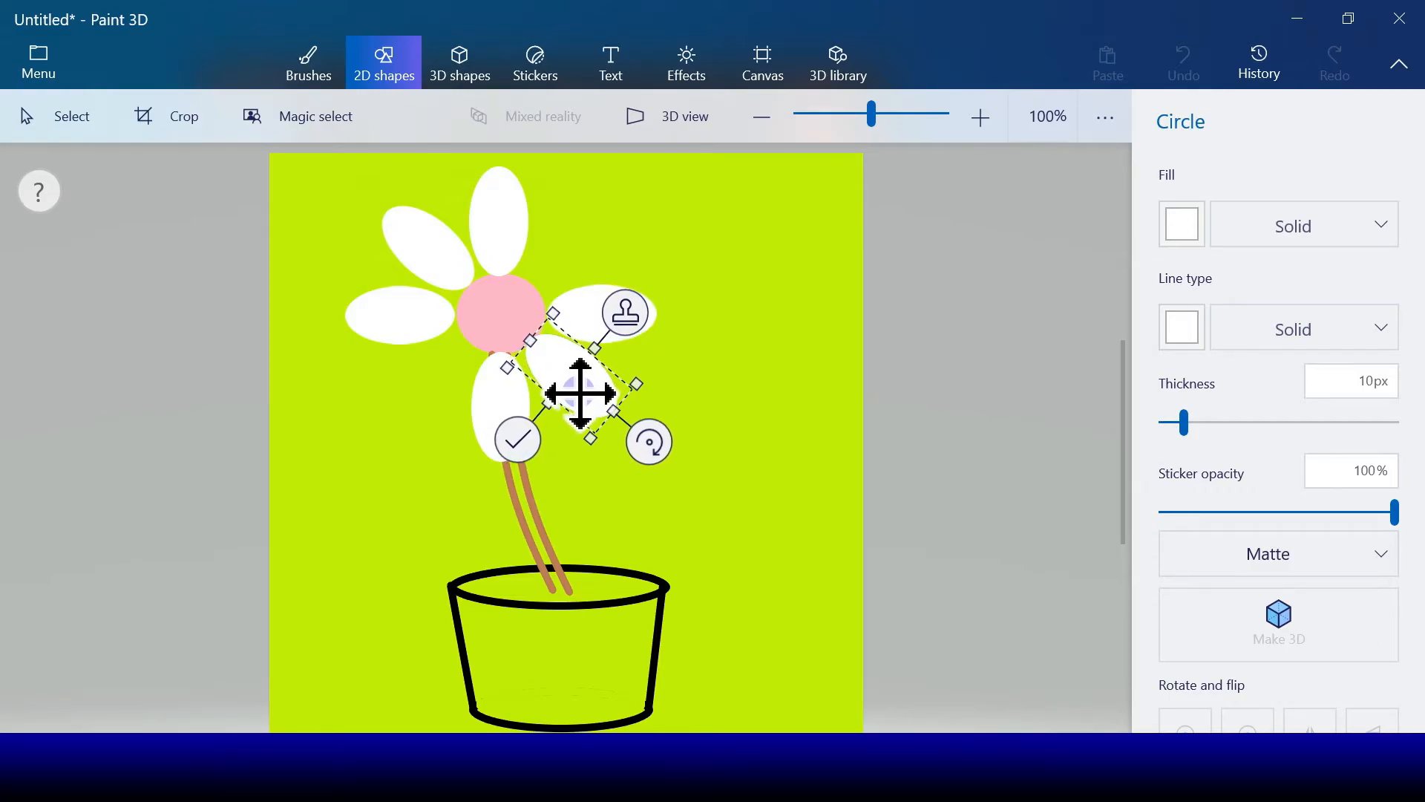
click(641, 321)
Step: Tilt a petal copy along the opposite diagonal and place petals at the pink circle's upper right and lower left
drag(658, 454, 646, 328)
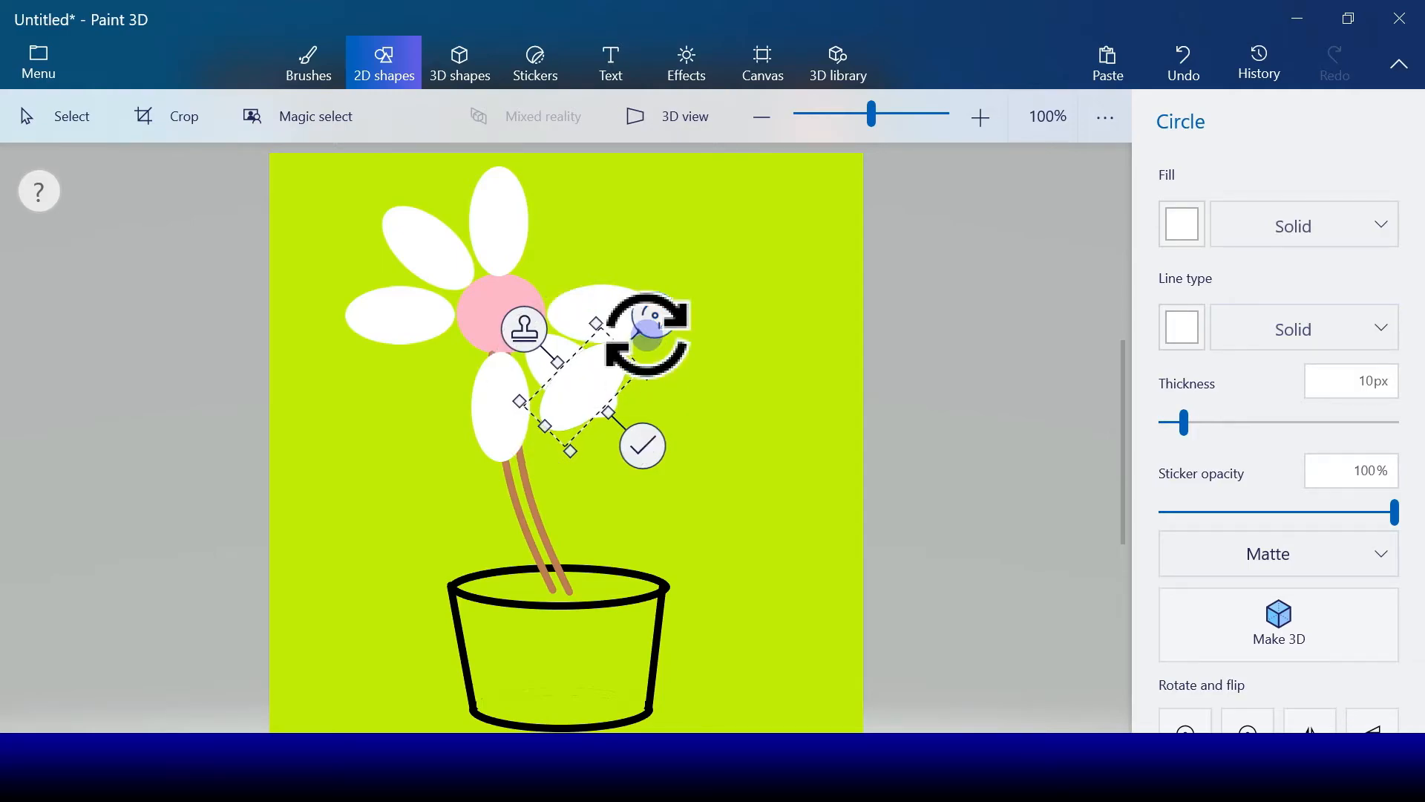
drag(591, 389, 585, 234)
click(371, 324)
click(632, 301)
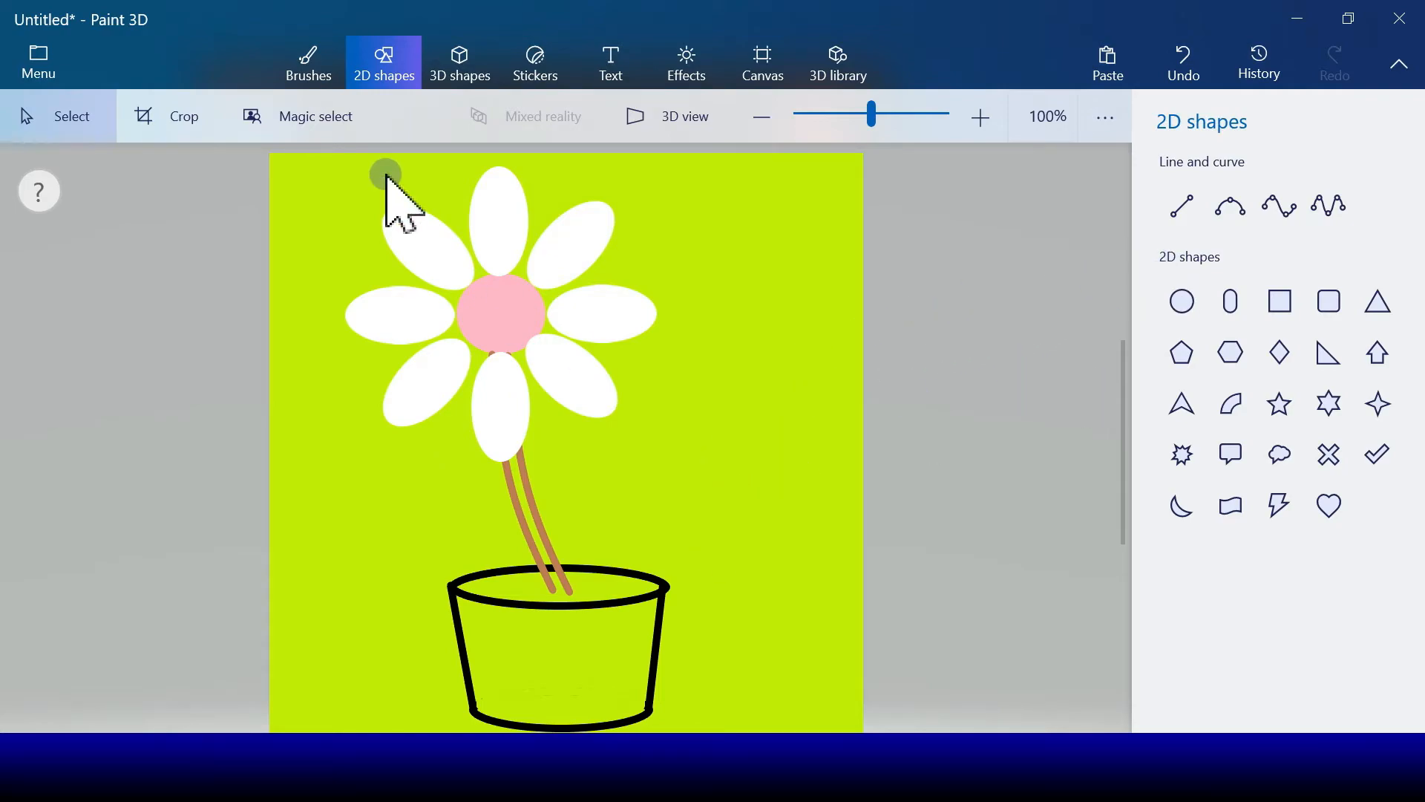
Step: Draw a wavy dark gray soil line across the pot opening with the 10 px Marker, closing it off at the stem's base
click(311, 66)
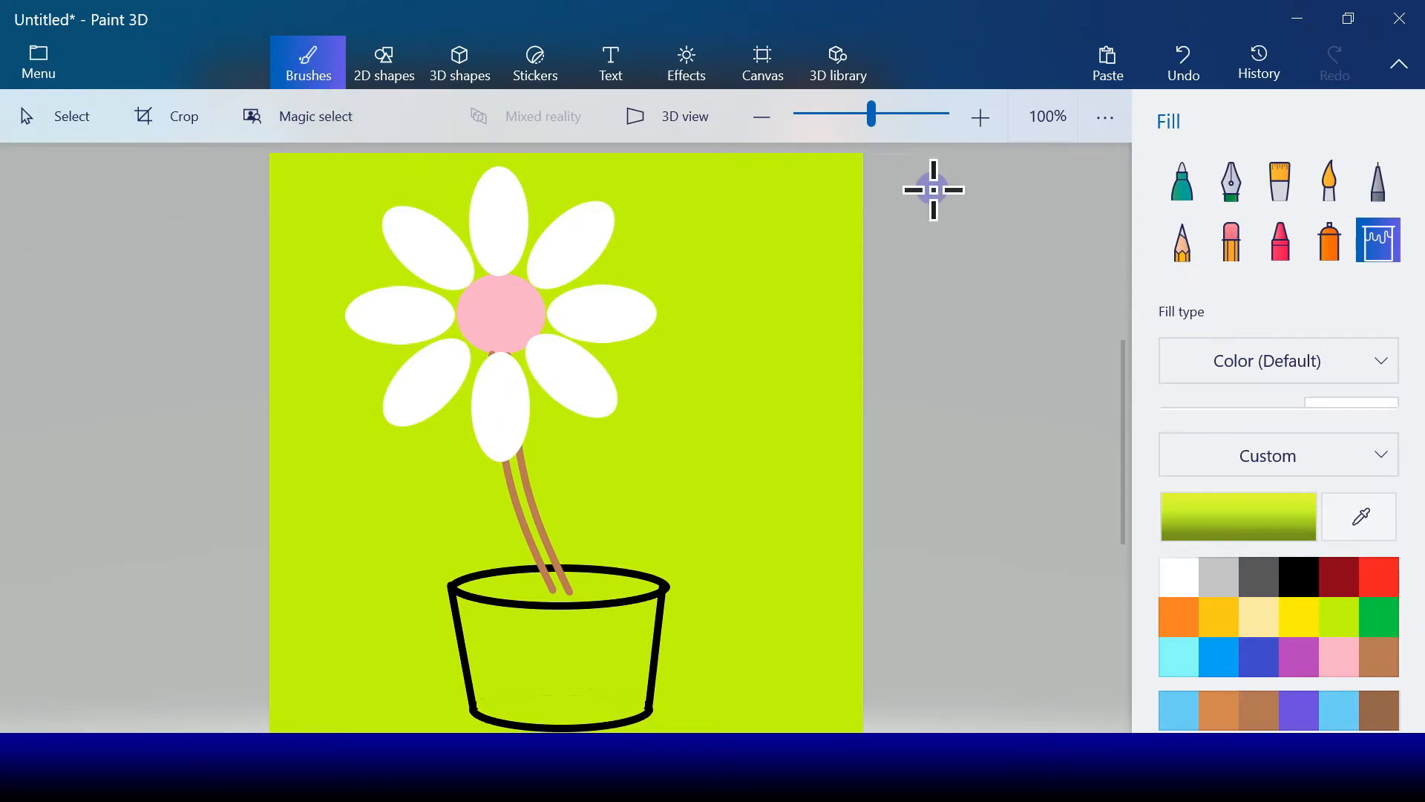
click(1181, 180)
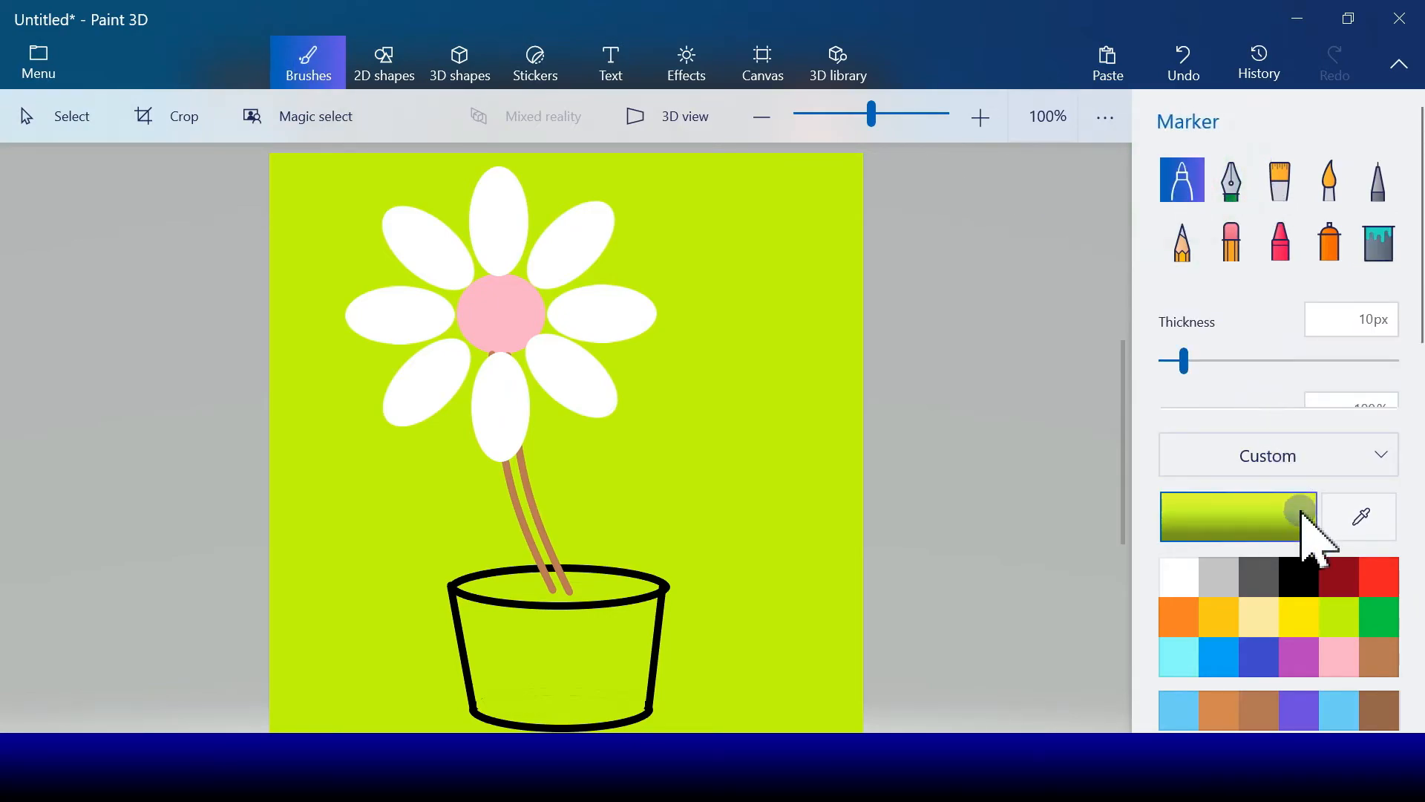
click(1260, 577)
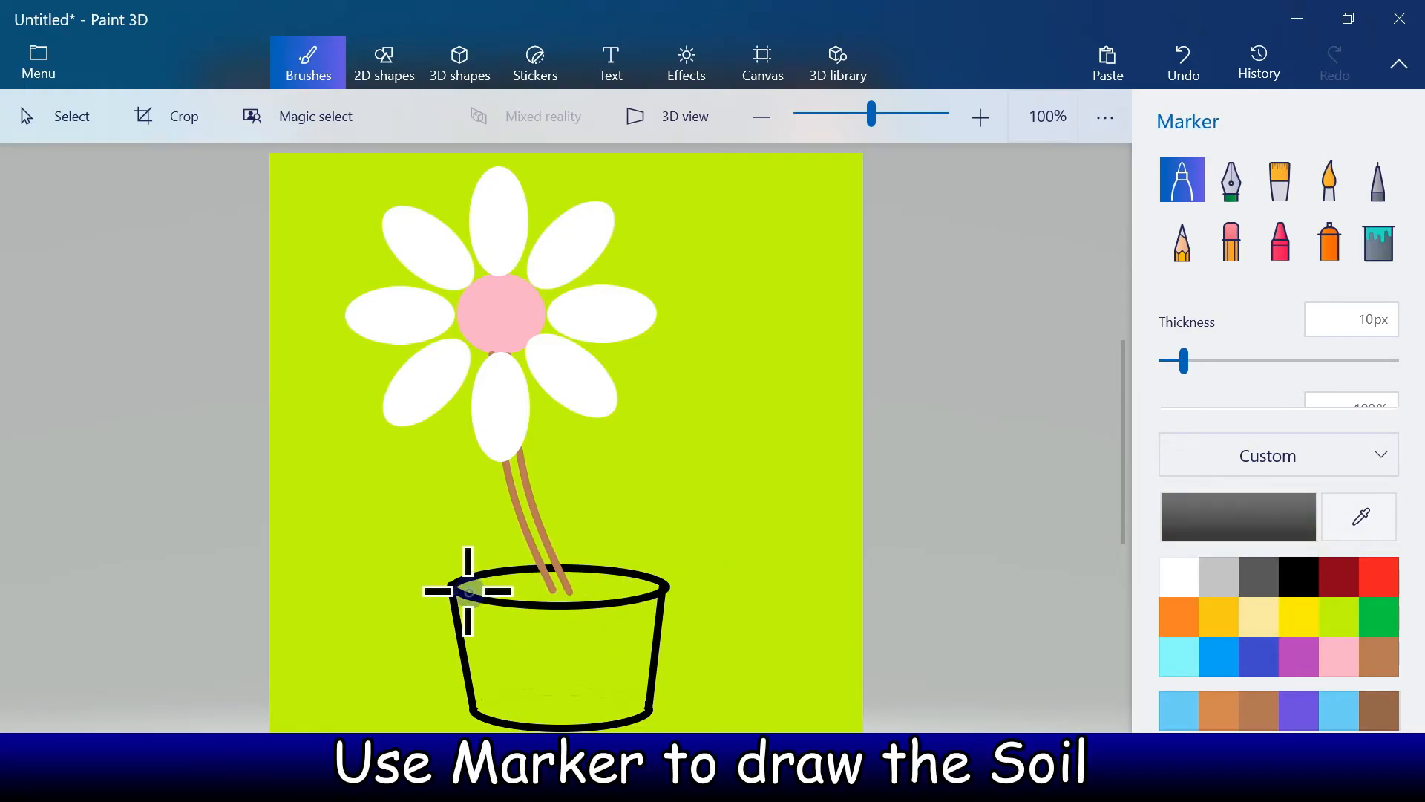
drag(469, 591, 643, 587)
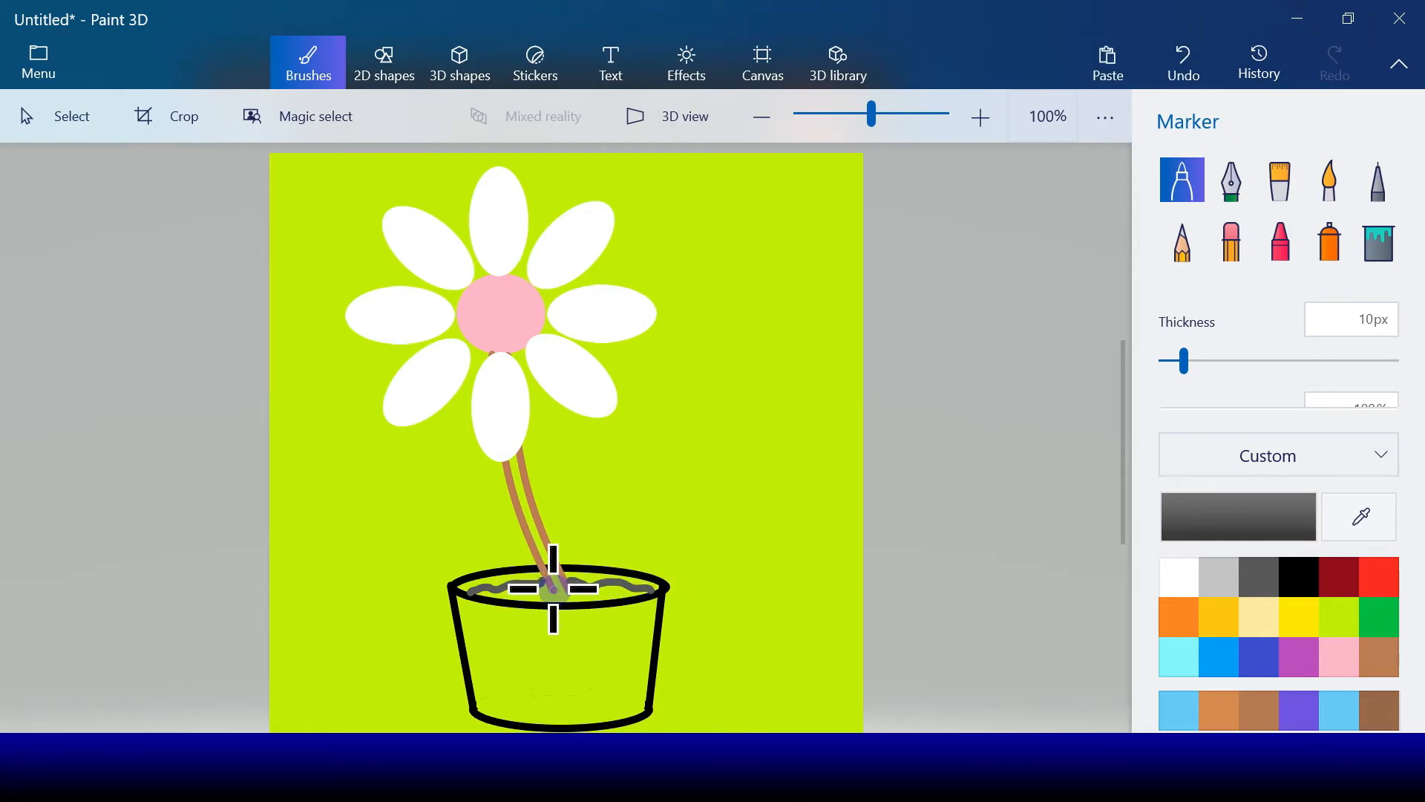
drag(550, 592, 552, 592)
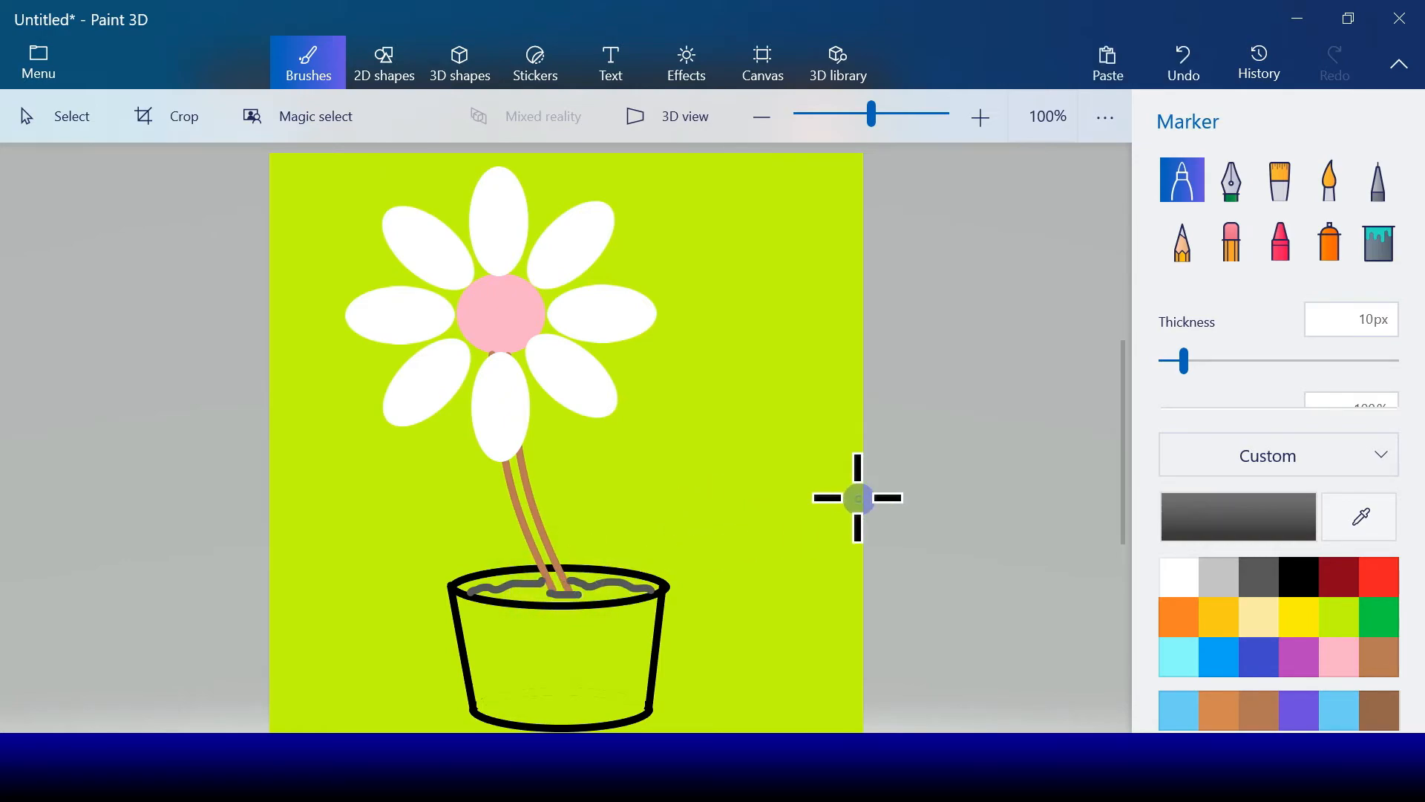
Step: Fill the soil area between the wavy line and the pot's front rim with dark gray
click(1366, 252)
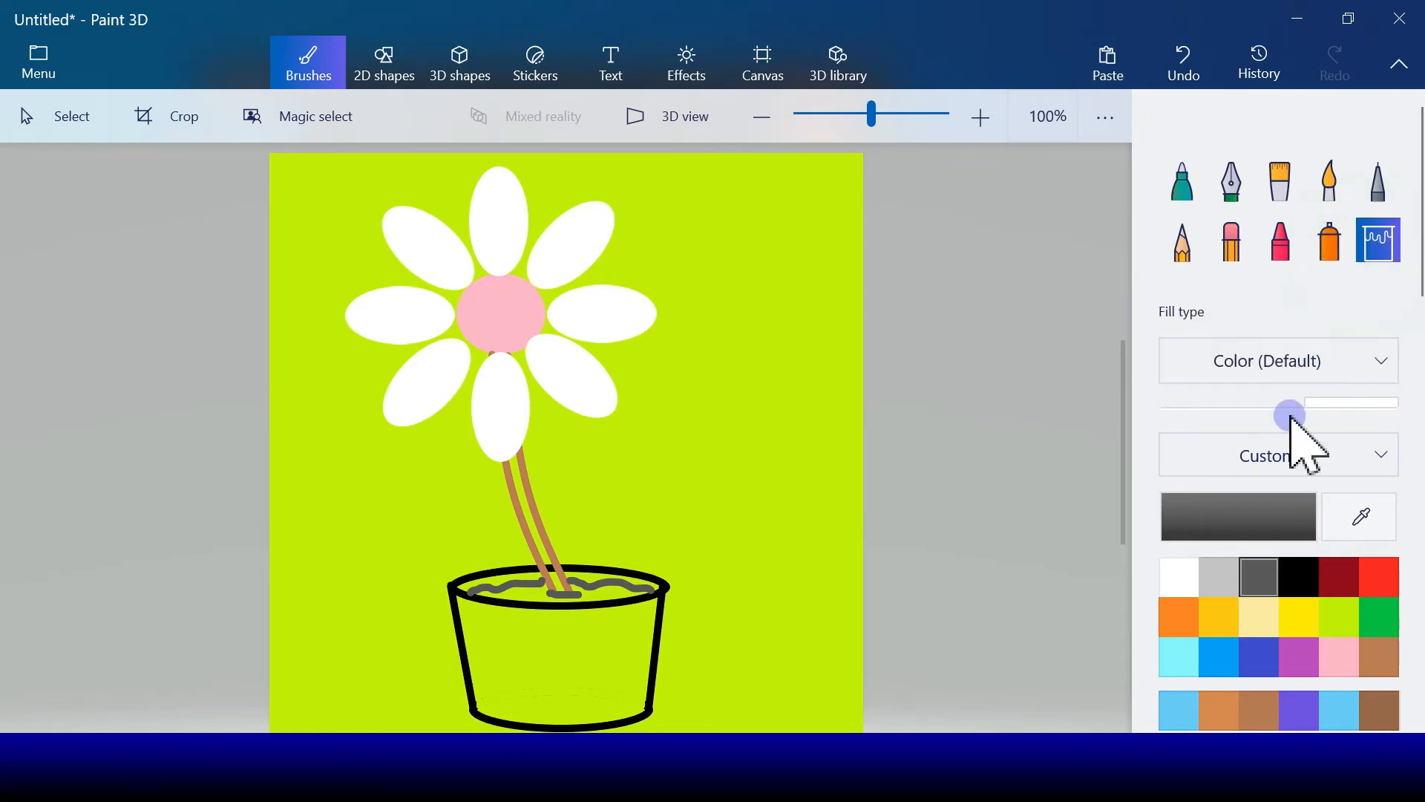
click(1385, 657)
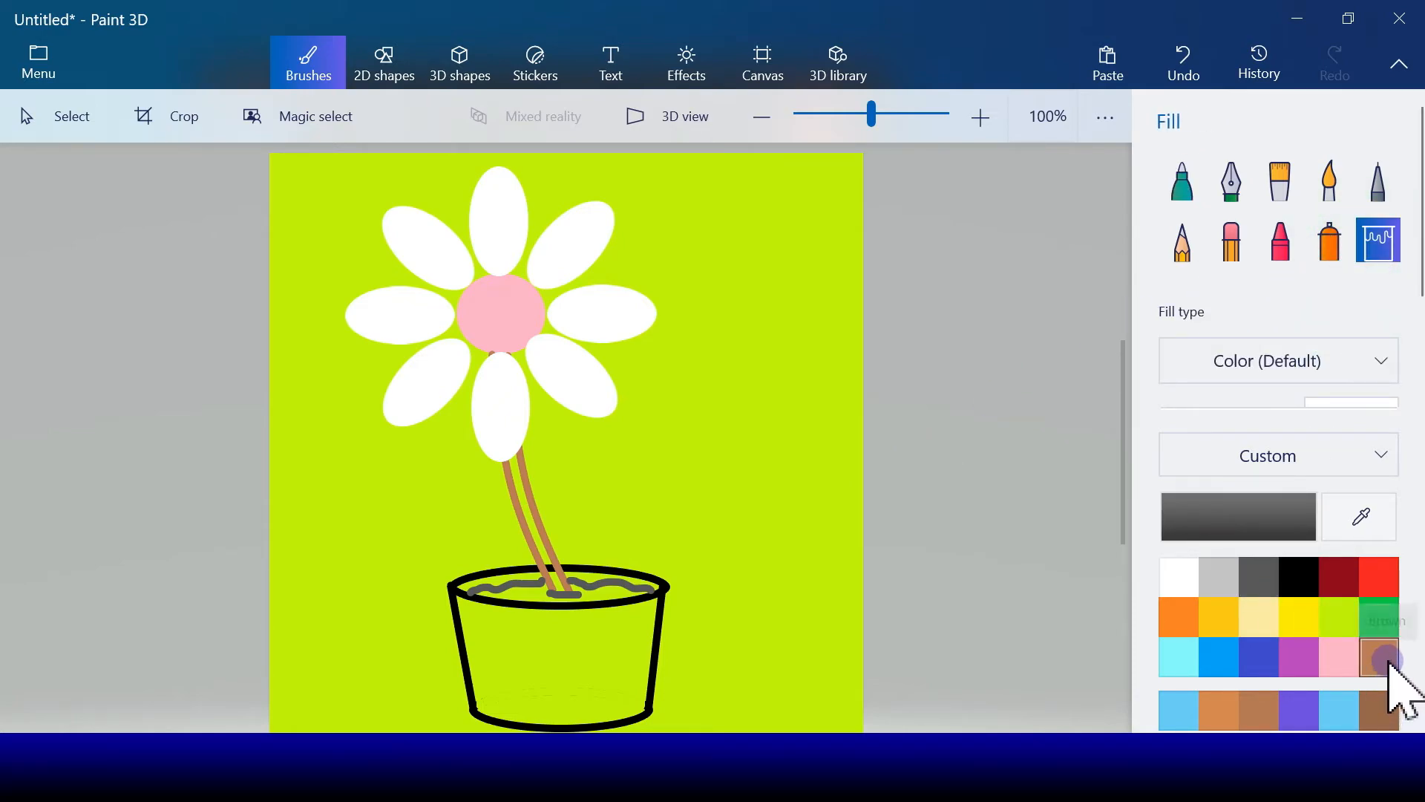
click(1249, 587)
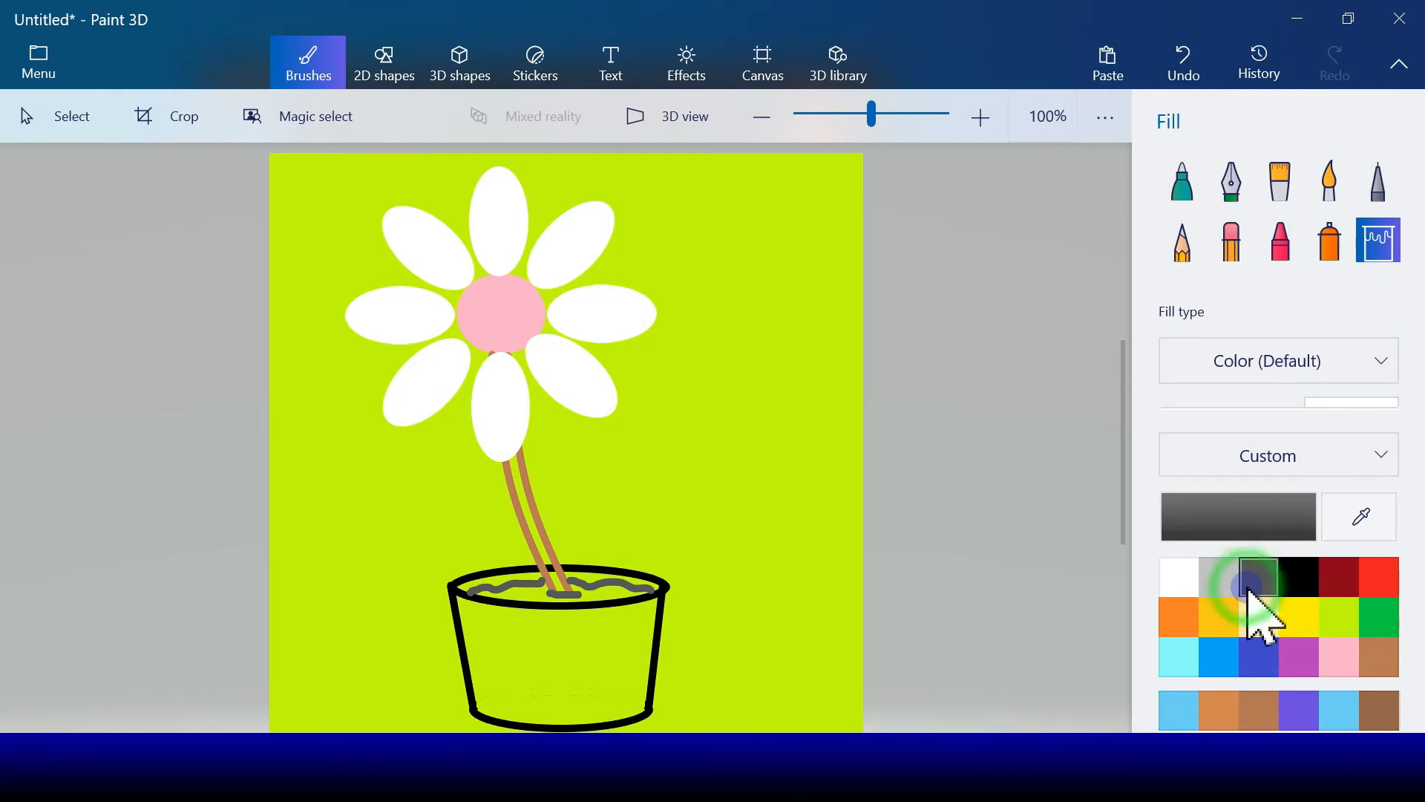
click(605, 594)
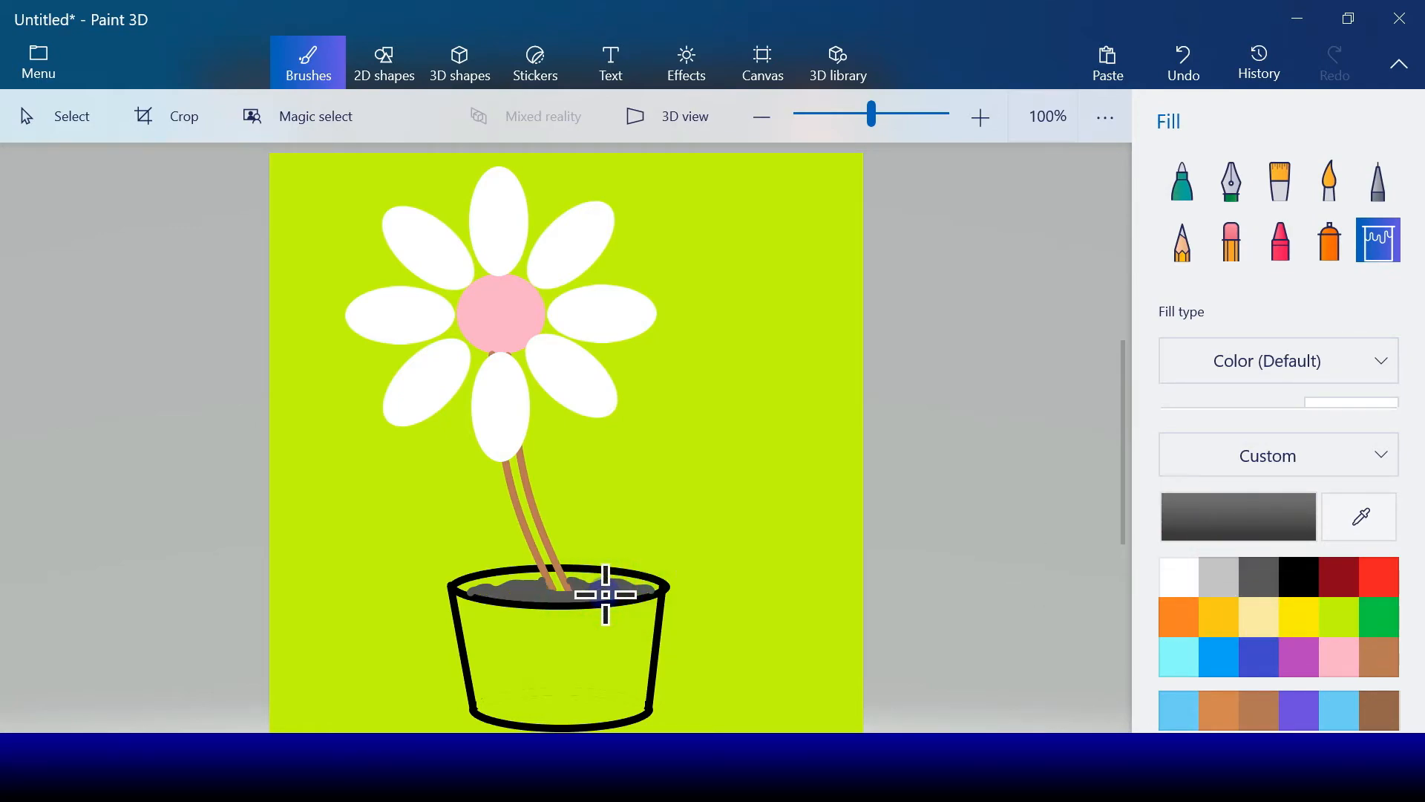
Step: Fill the pot's front and the inner wall above the soil with blue, and the stem with brown
click(1267, 613)
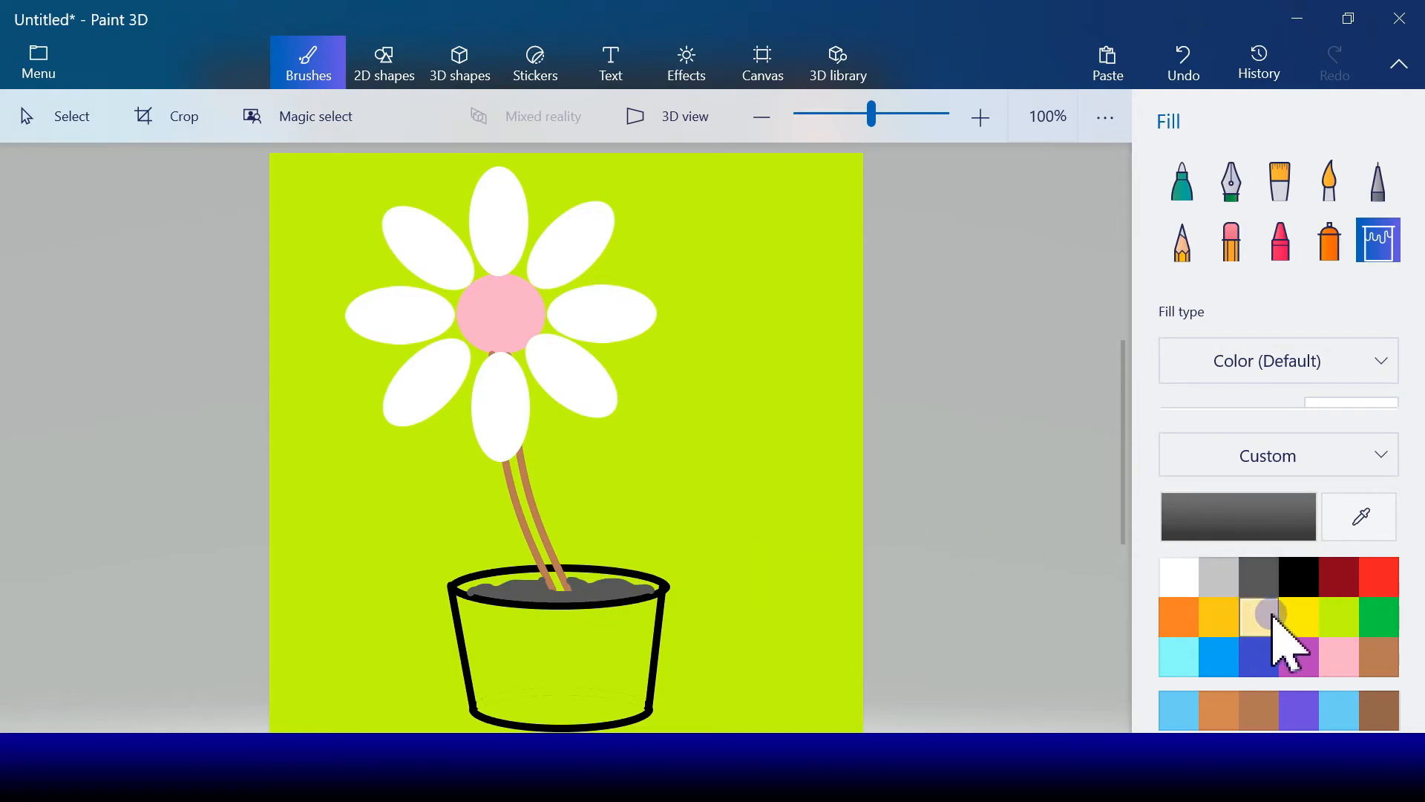
click(1221, 657)
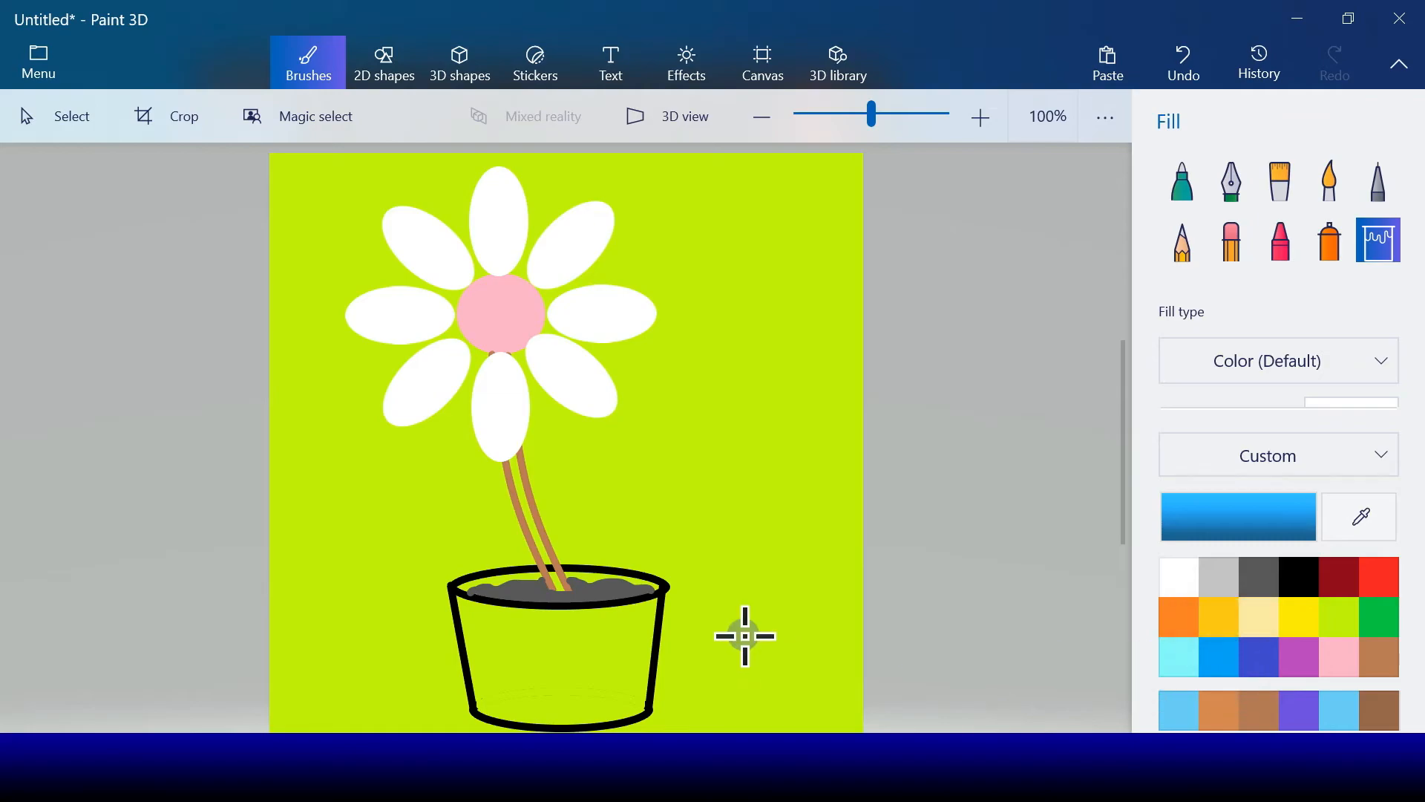
click(619, 647)
click(592, 577)
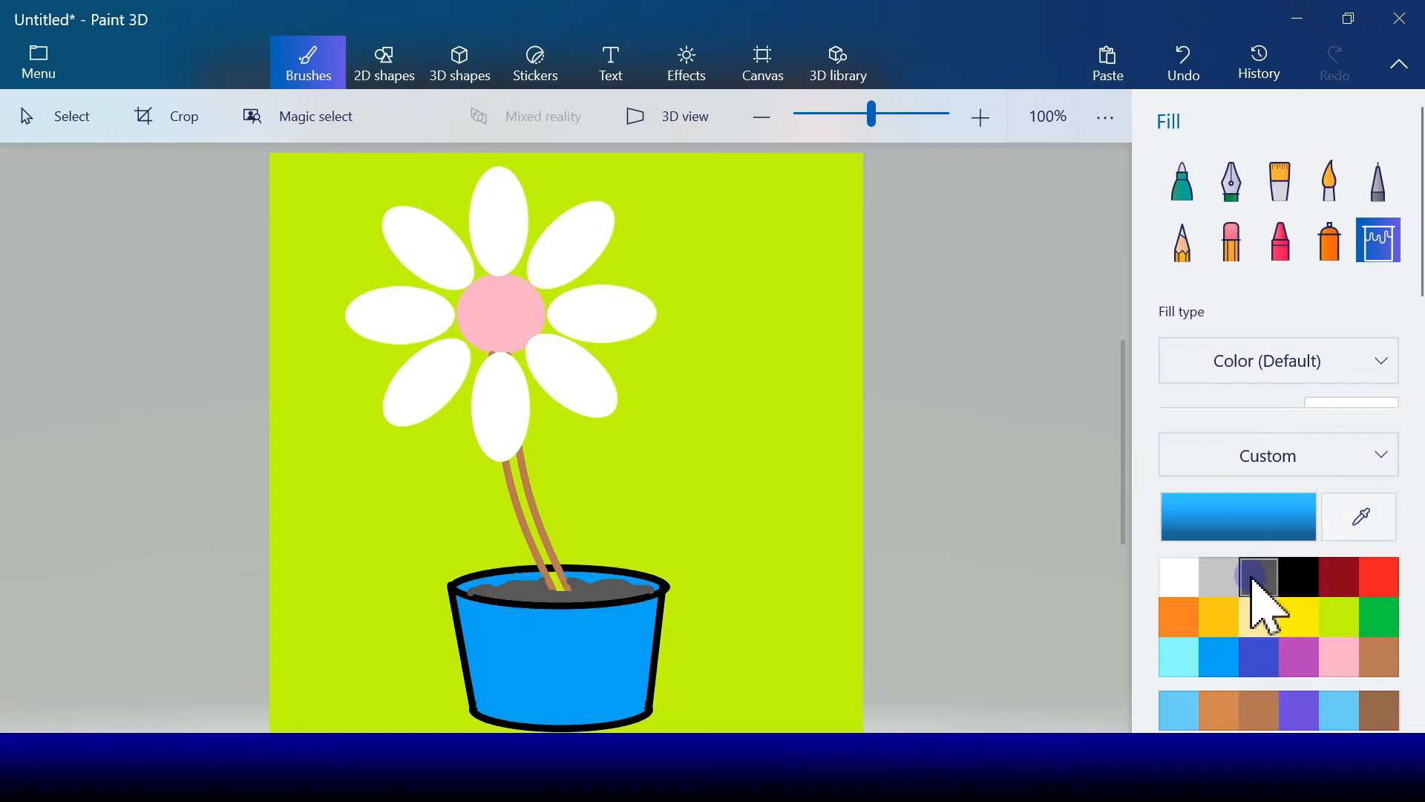
click(1387, 653)
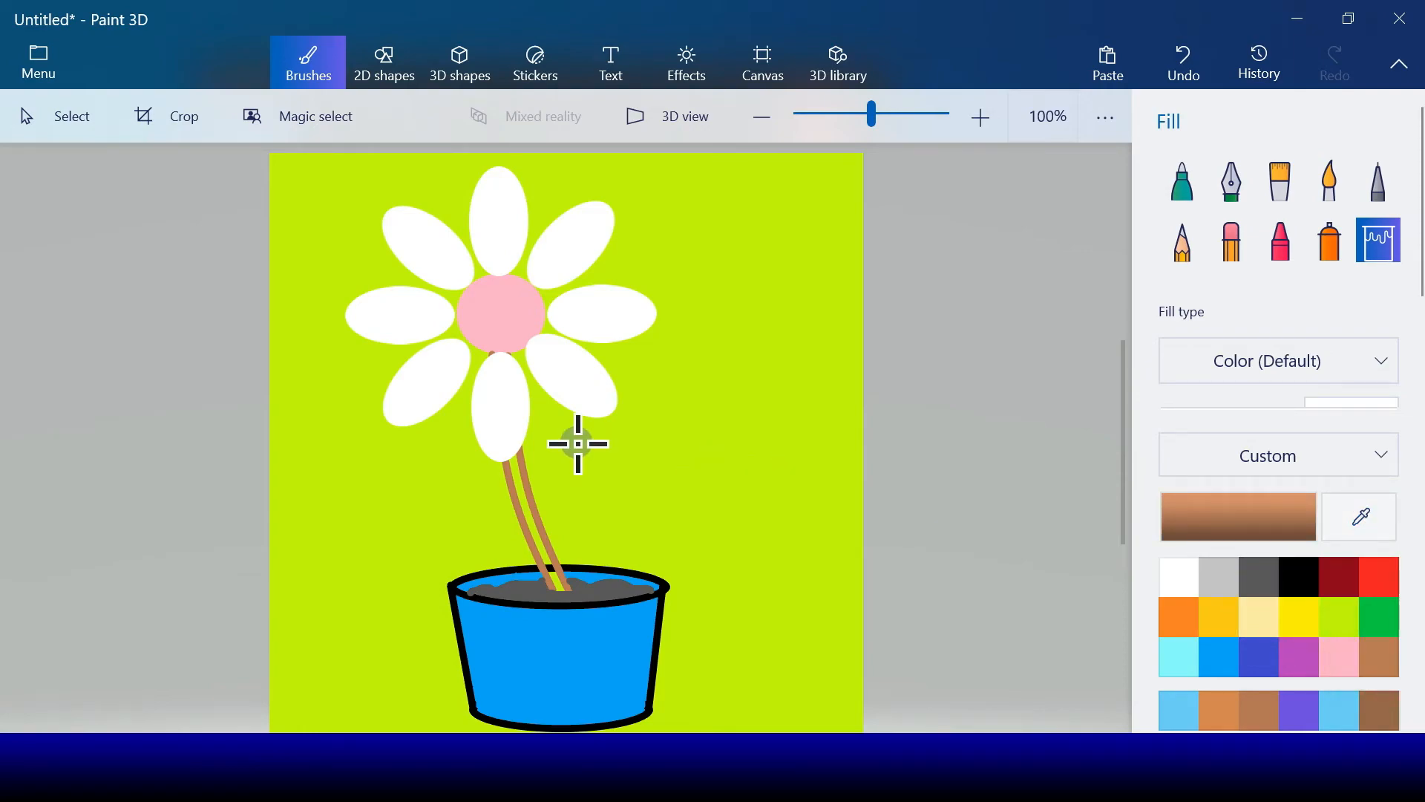
click(520, 487)
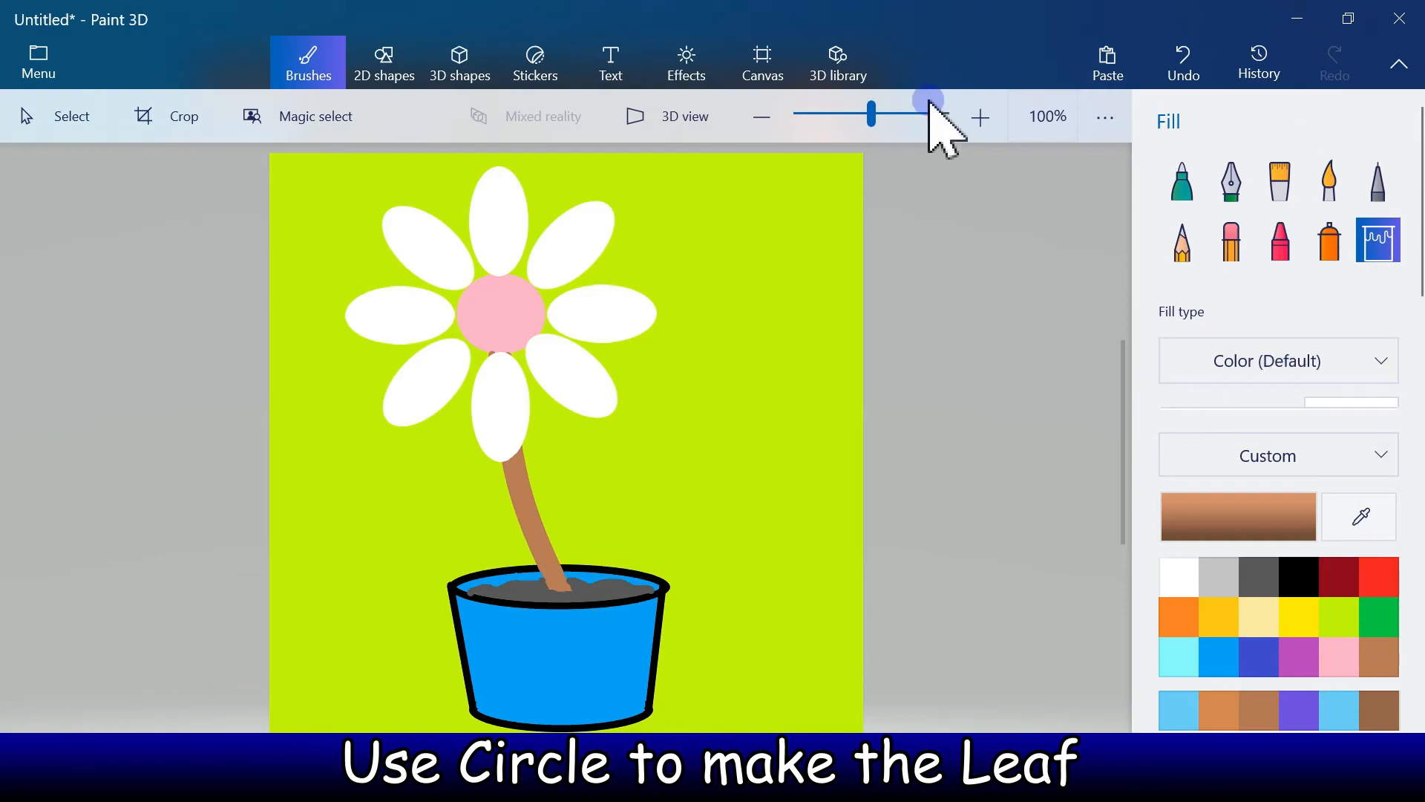
Step: Draw a small flat white ellipse as a leaf on the stem's right side, tilting its outer end upward
click(377, 81)
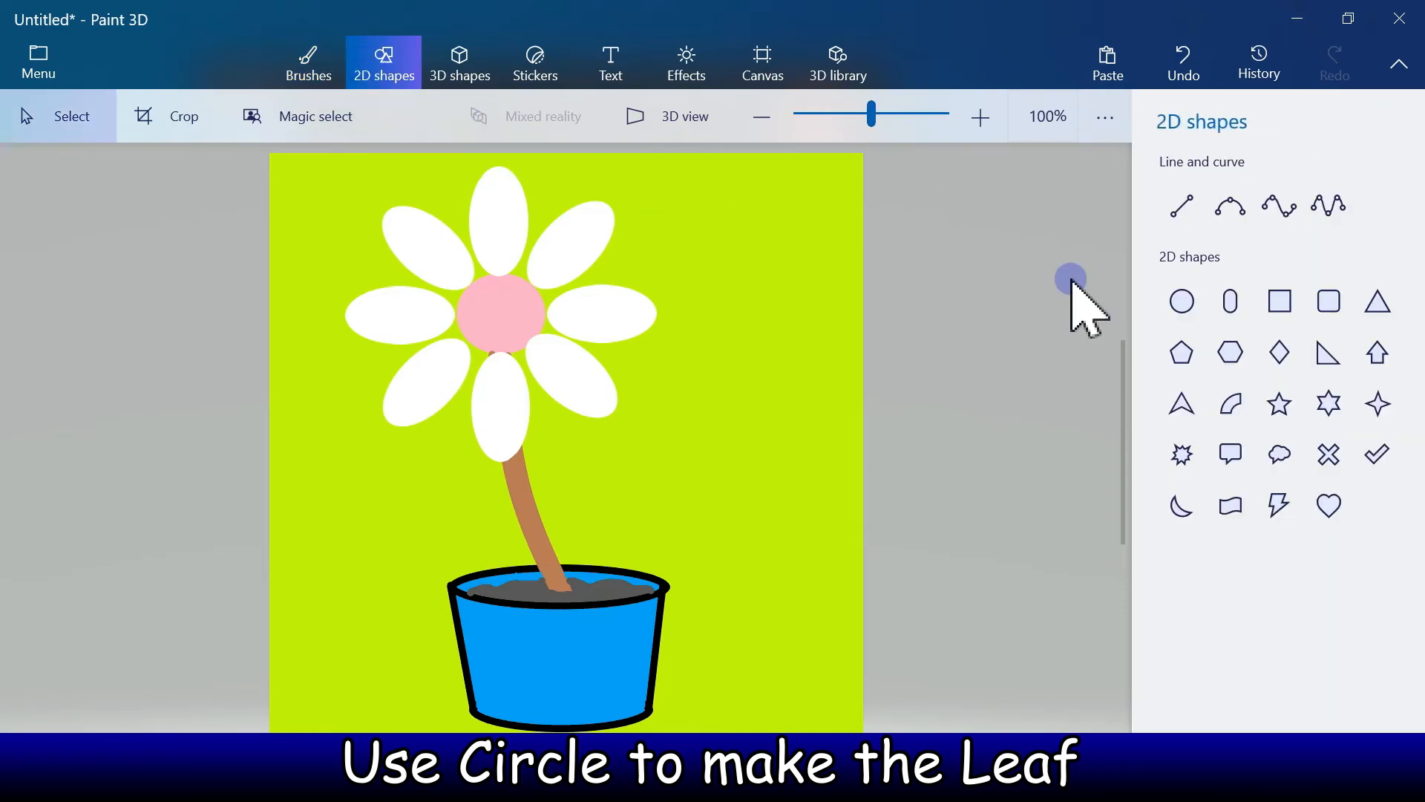
click(1181, 301)
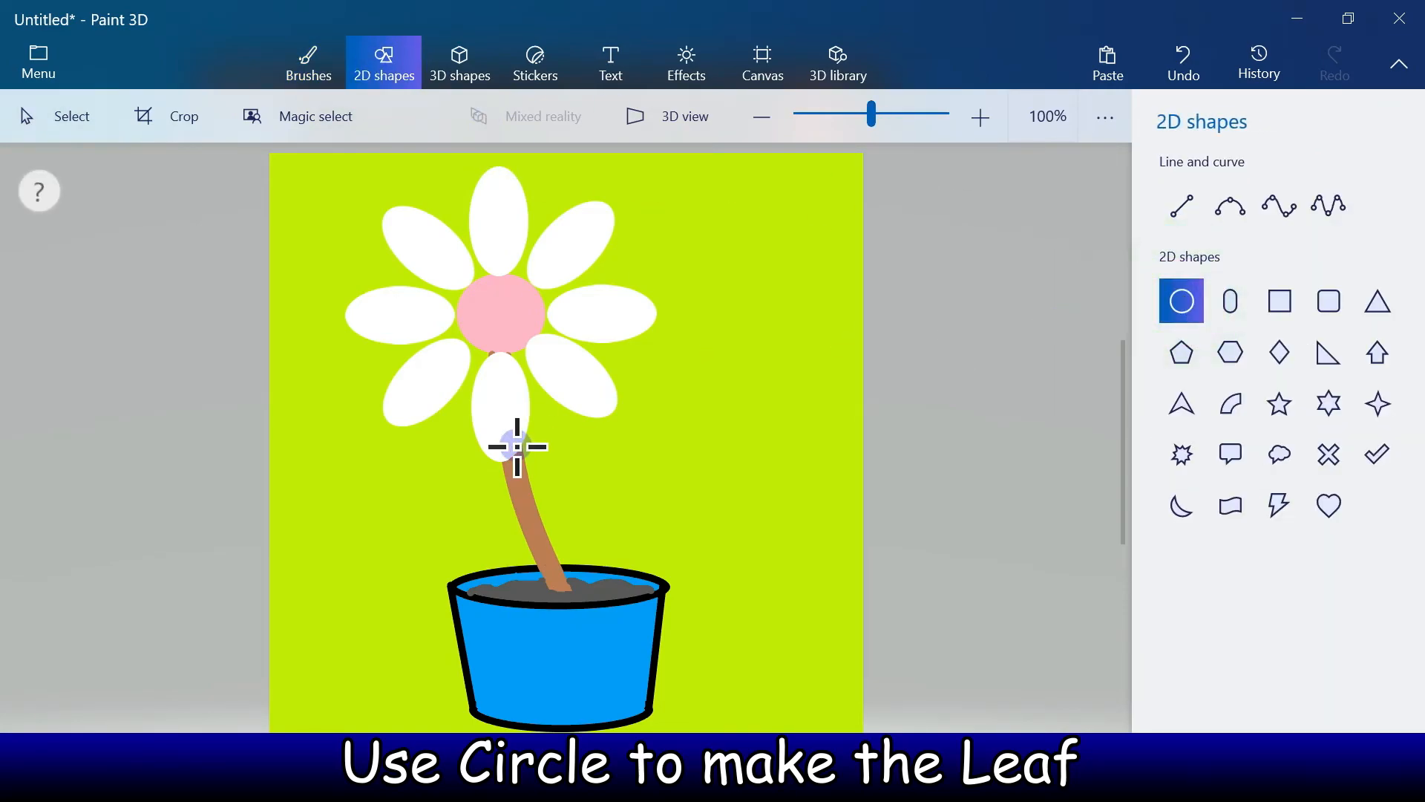
mouse_move(542, 486)
mouse_down()
mouse_move(694, 506)
mouse_move(694, 530)
mouse_up()
drag(614, 419, 593, 430)
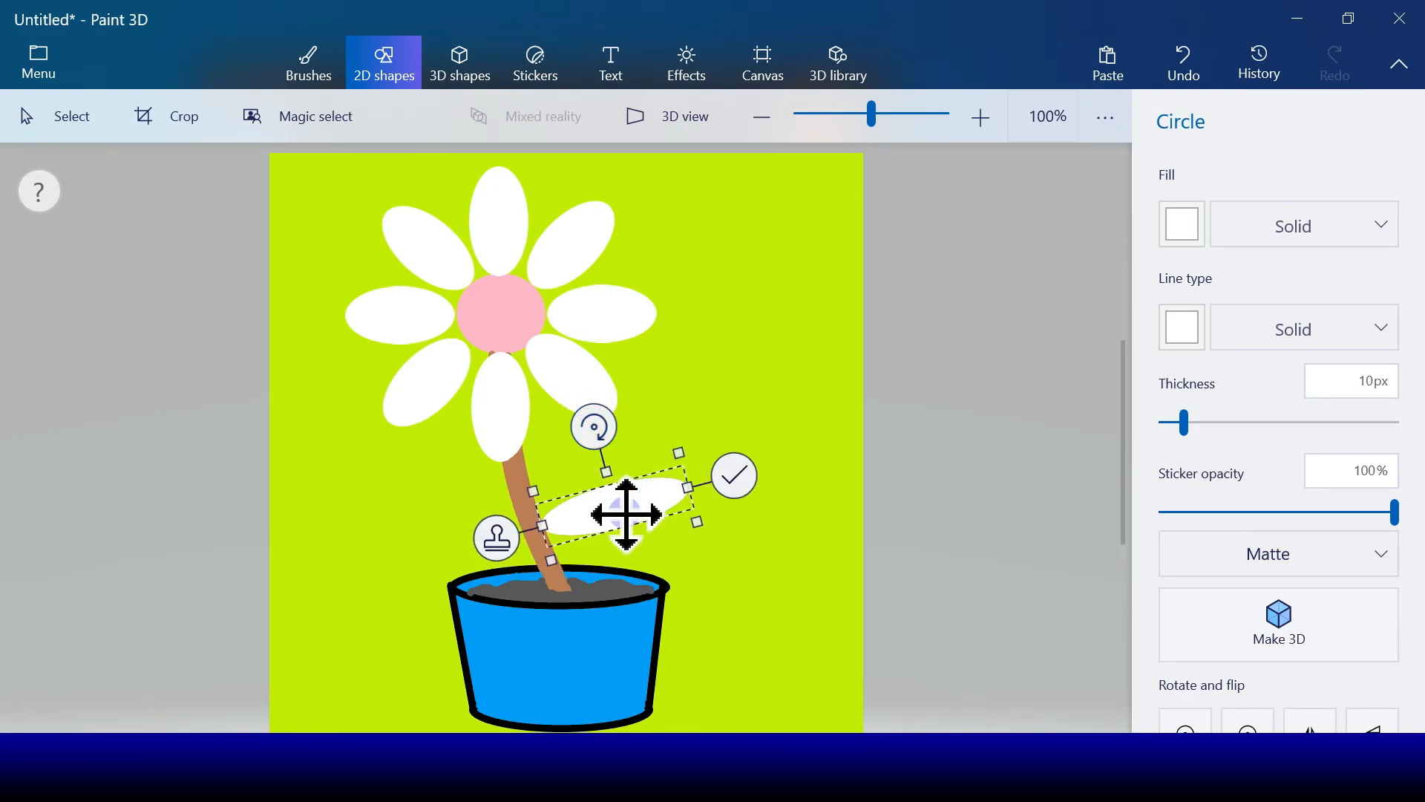
drag(626, 511, 645, 466)
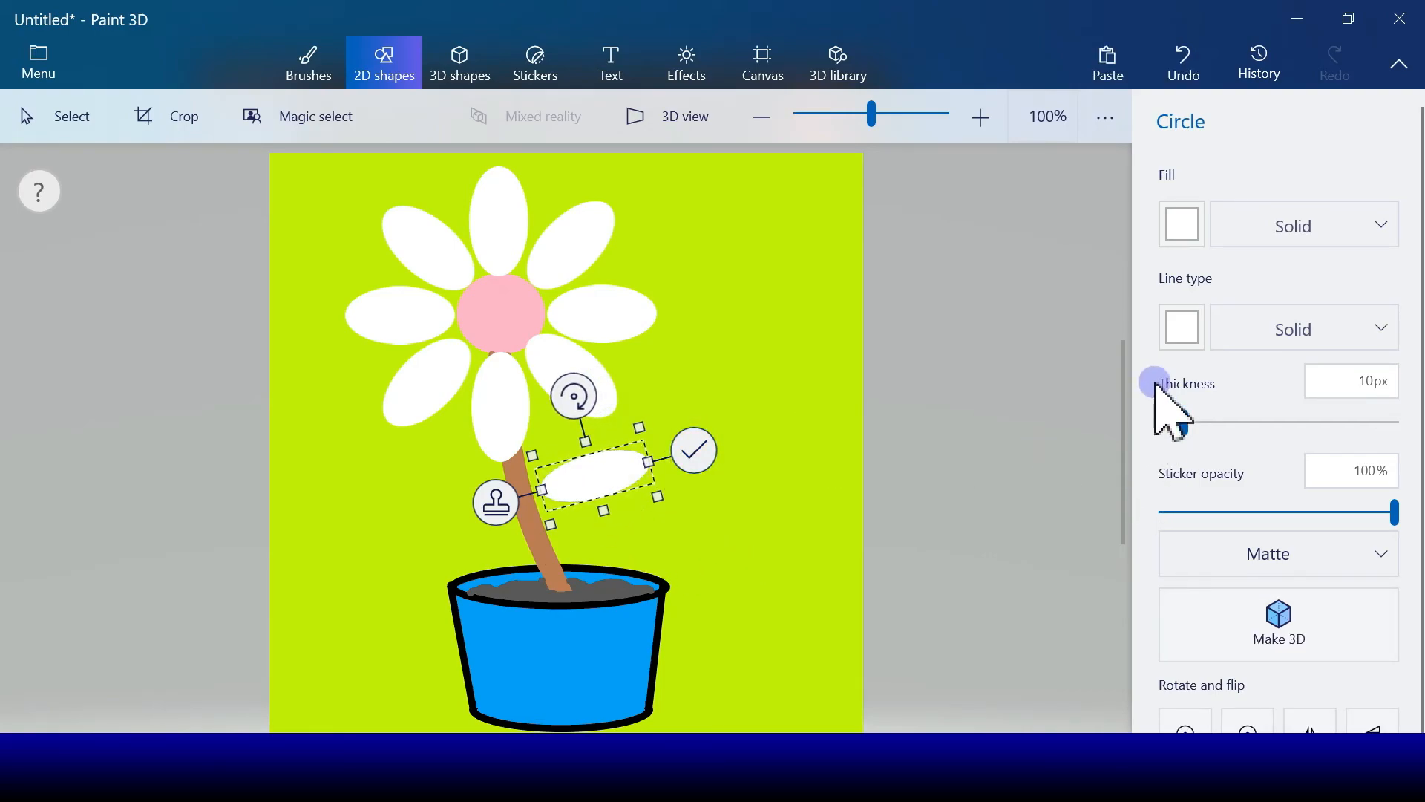
Step: Set both the outline and the fill of the ellipse leaf beside the stem to green
click(1183, 328)
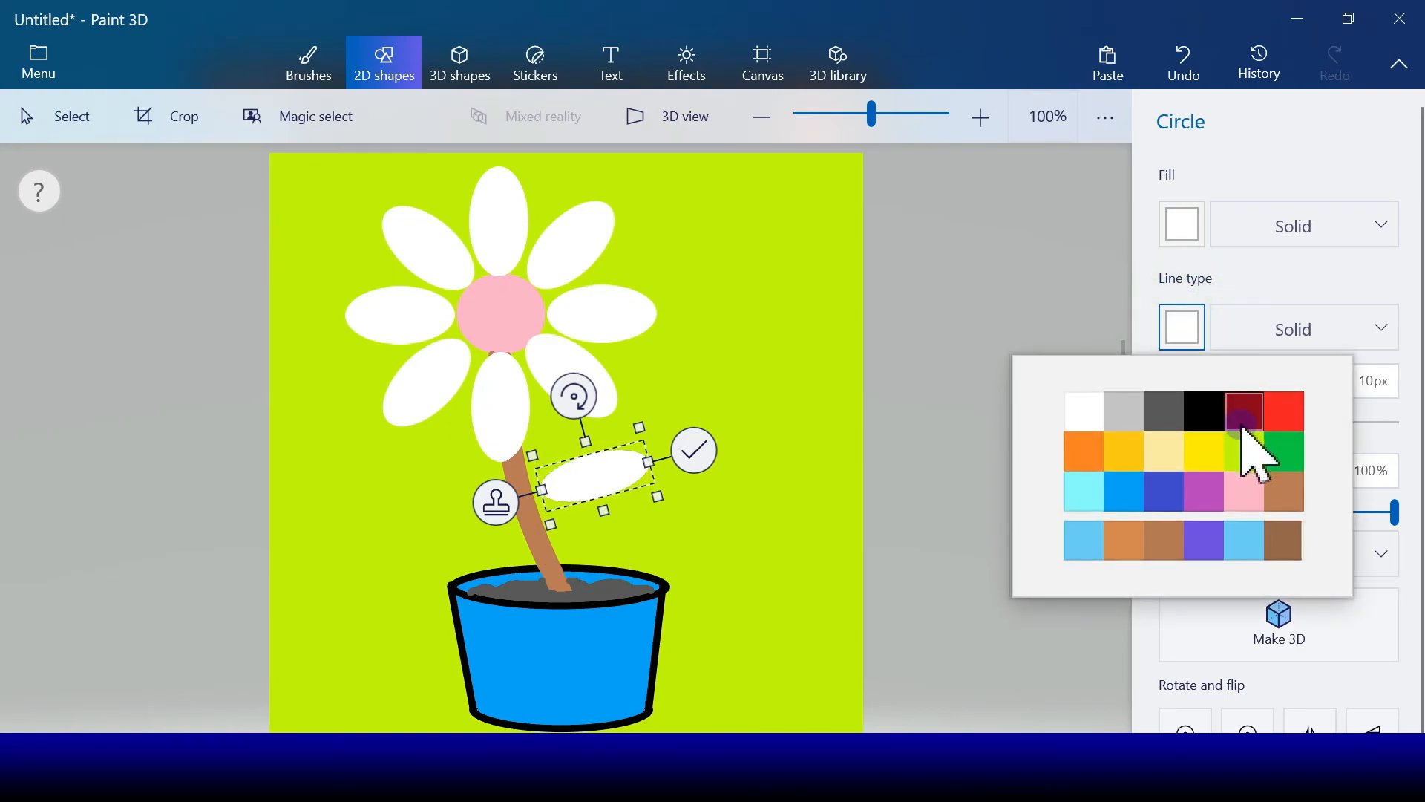
click(1283, 451)
click(1183, 227)
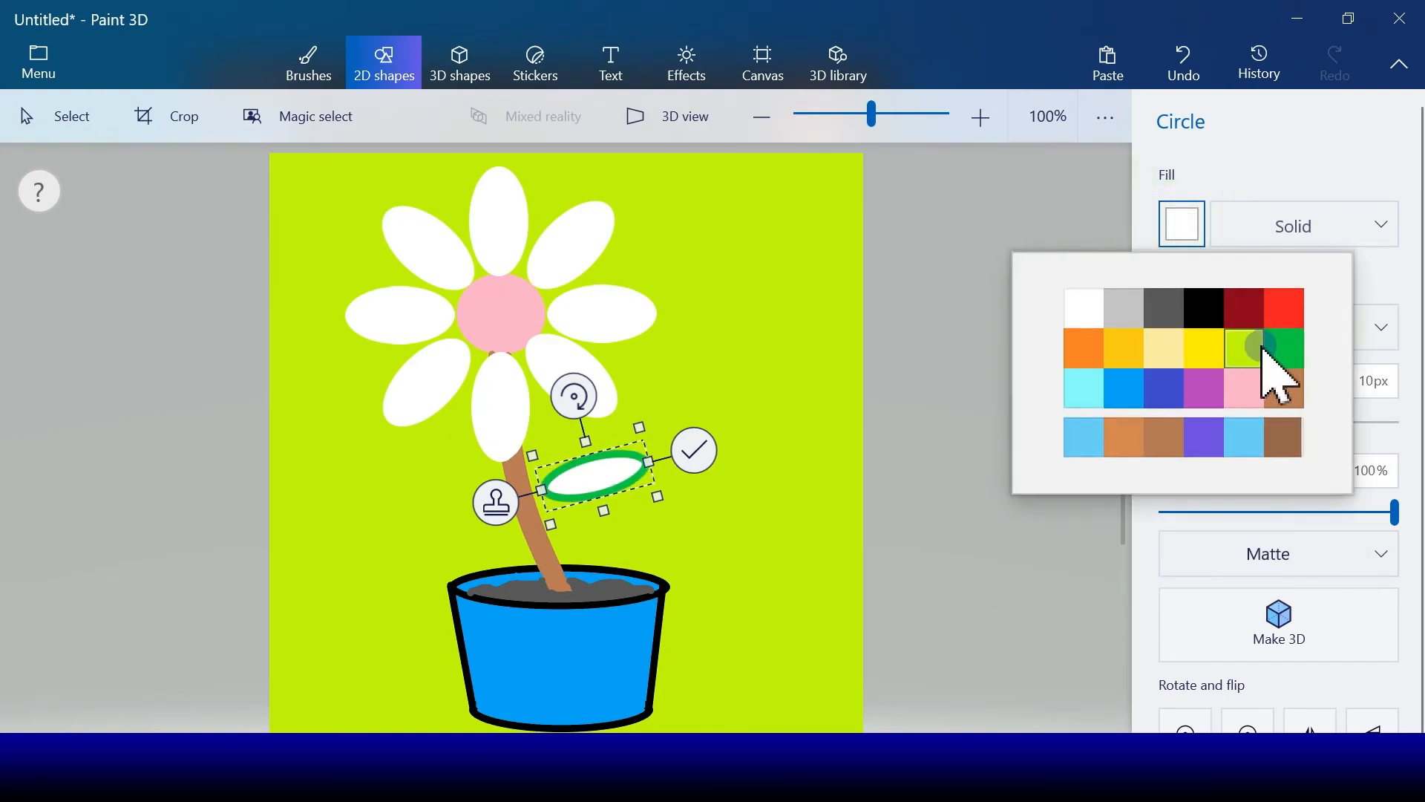
click(1280, 345)
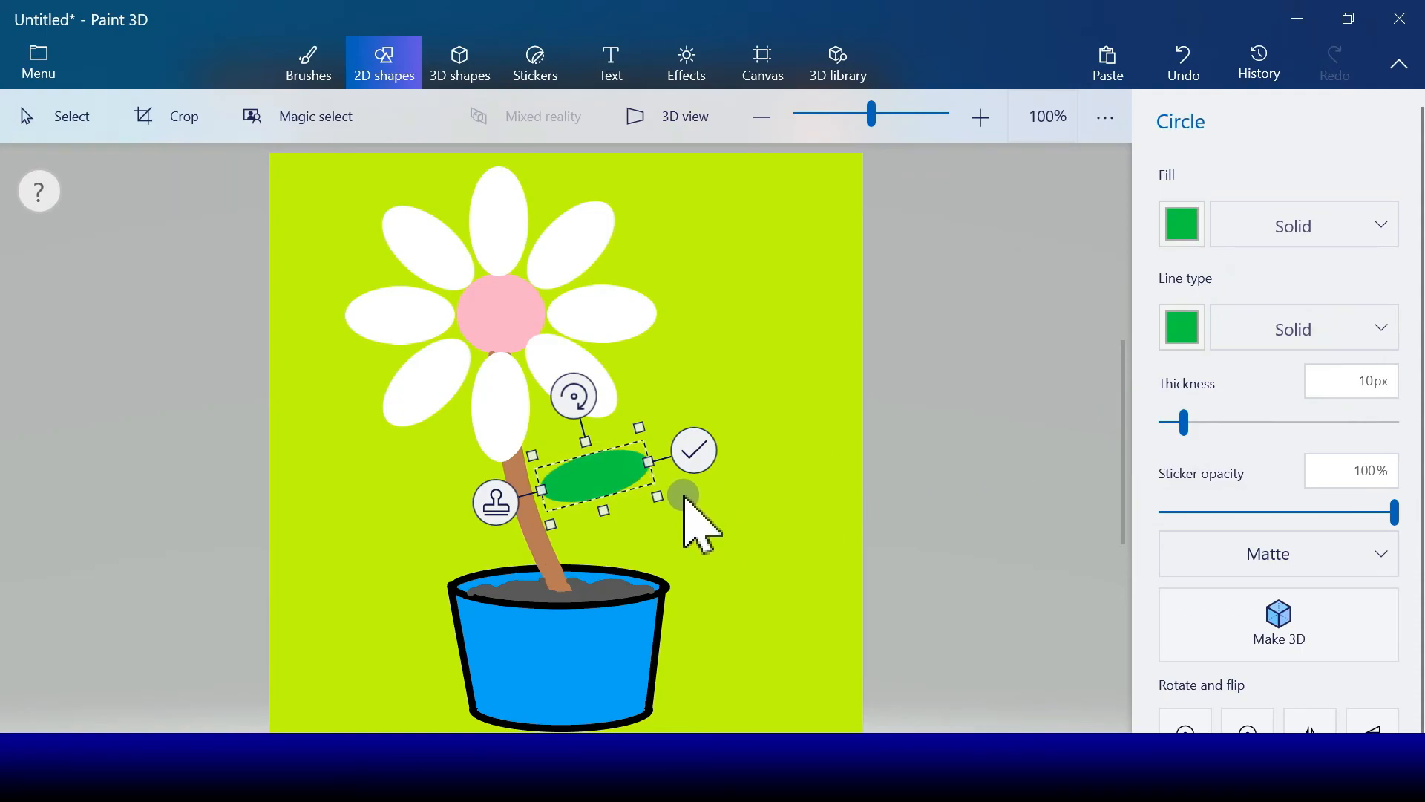
Step: Stamp a copy of the green leaf on the stem's left side, tilt its outer end upward and lengthen it slightly
click(497, 505)
drag(606, 492, 437, 509)
drag(418, 431, 450, 426)
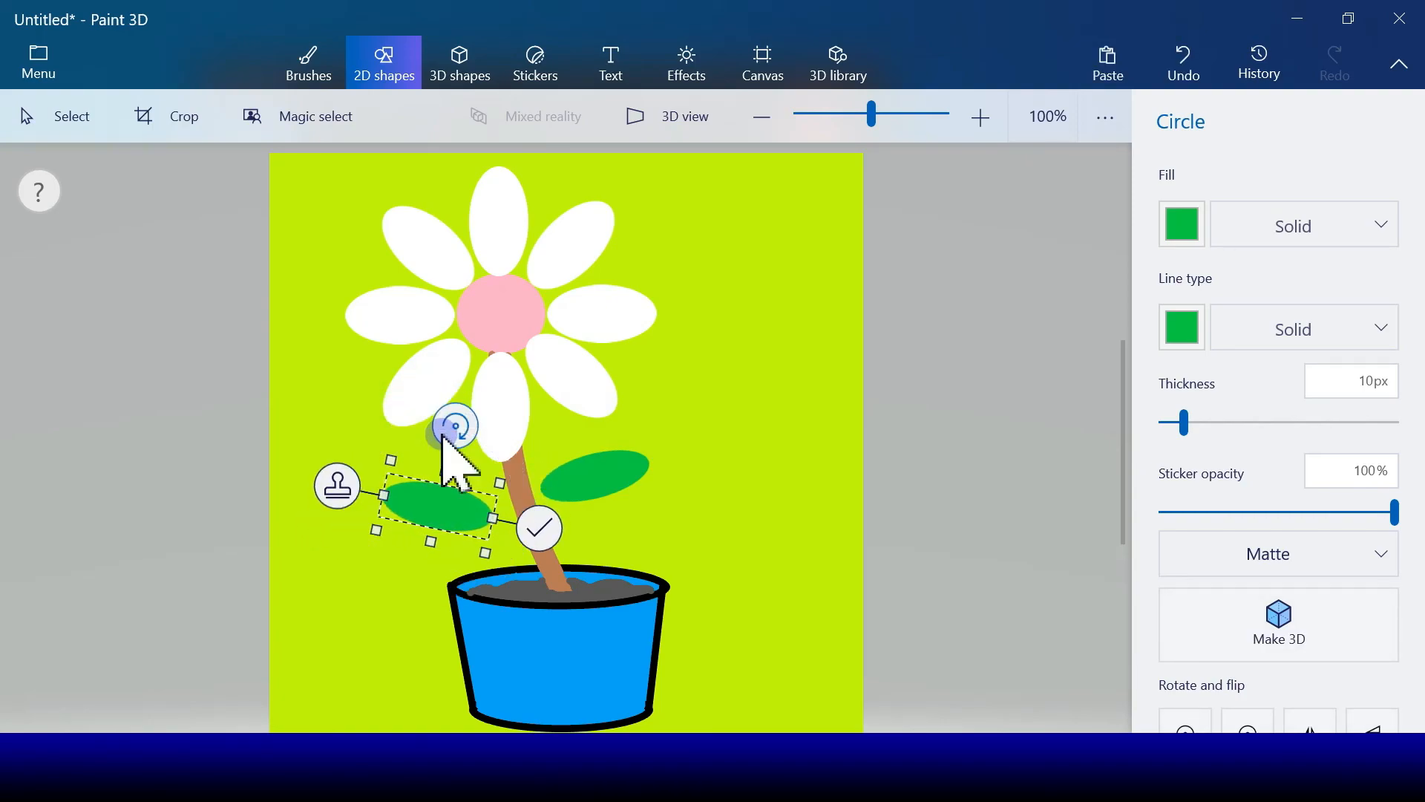
drag(433, 497, 446, 498)
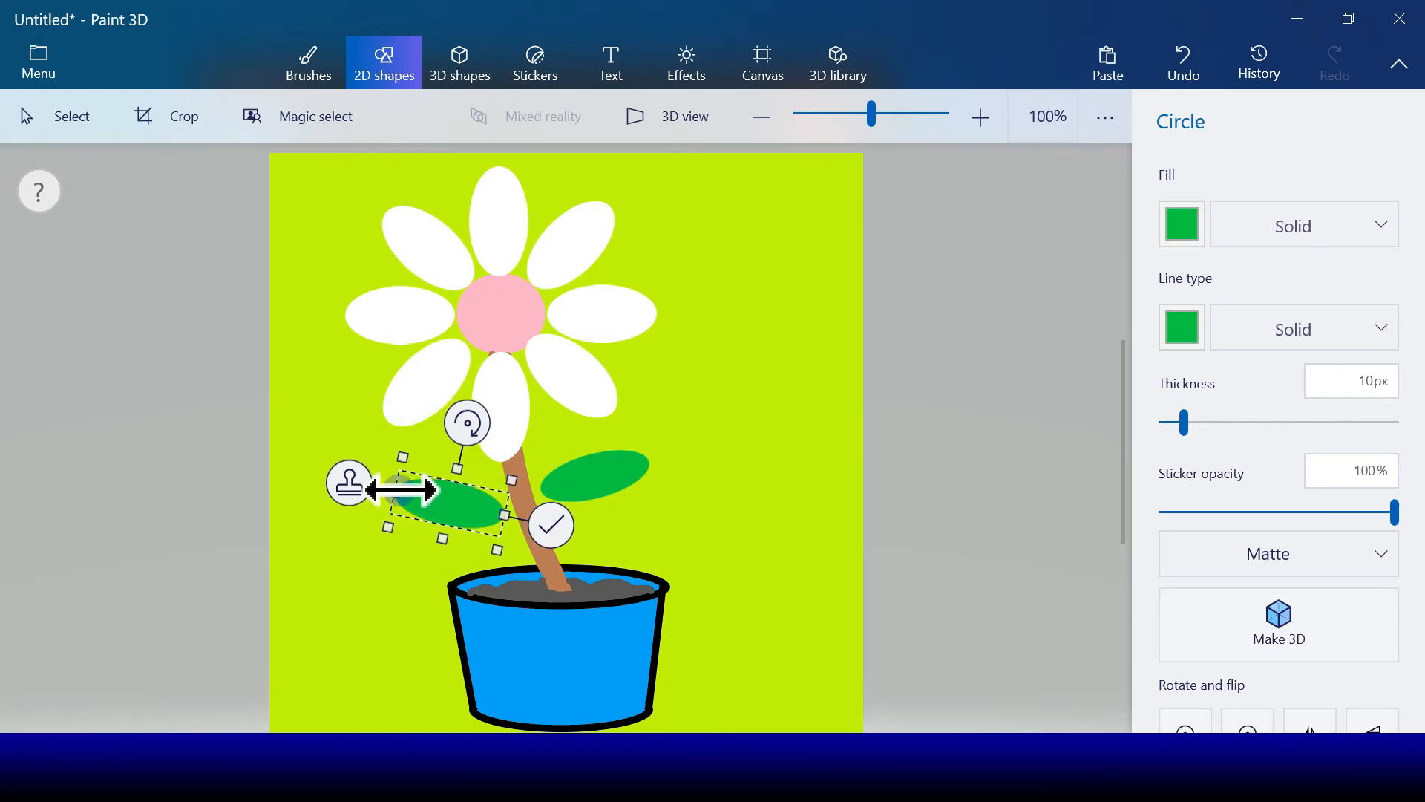
drag(396, 490, 432, 498)
key(Escape)
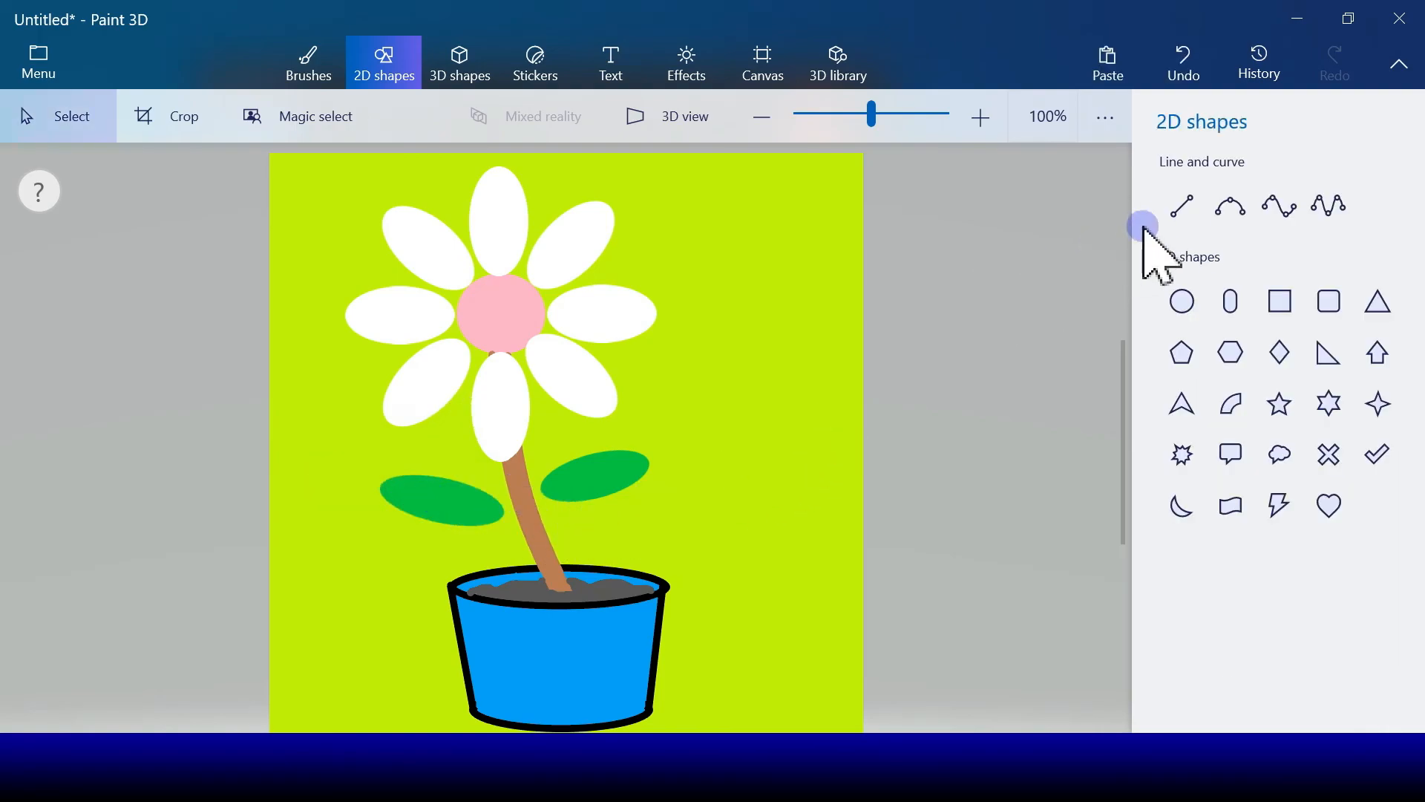
Step: Join the right and left leaves to the stem with short straight green lines 10 px thick
click(1180, 207)
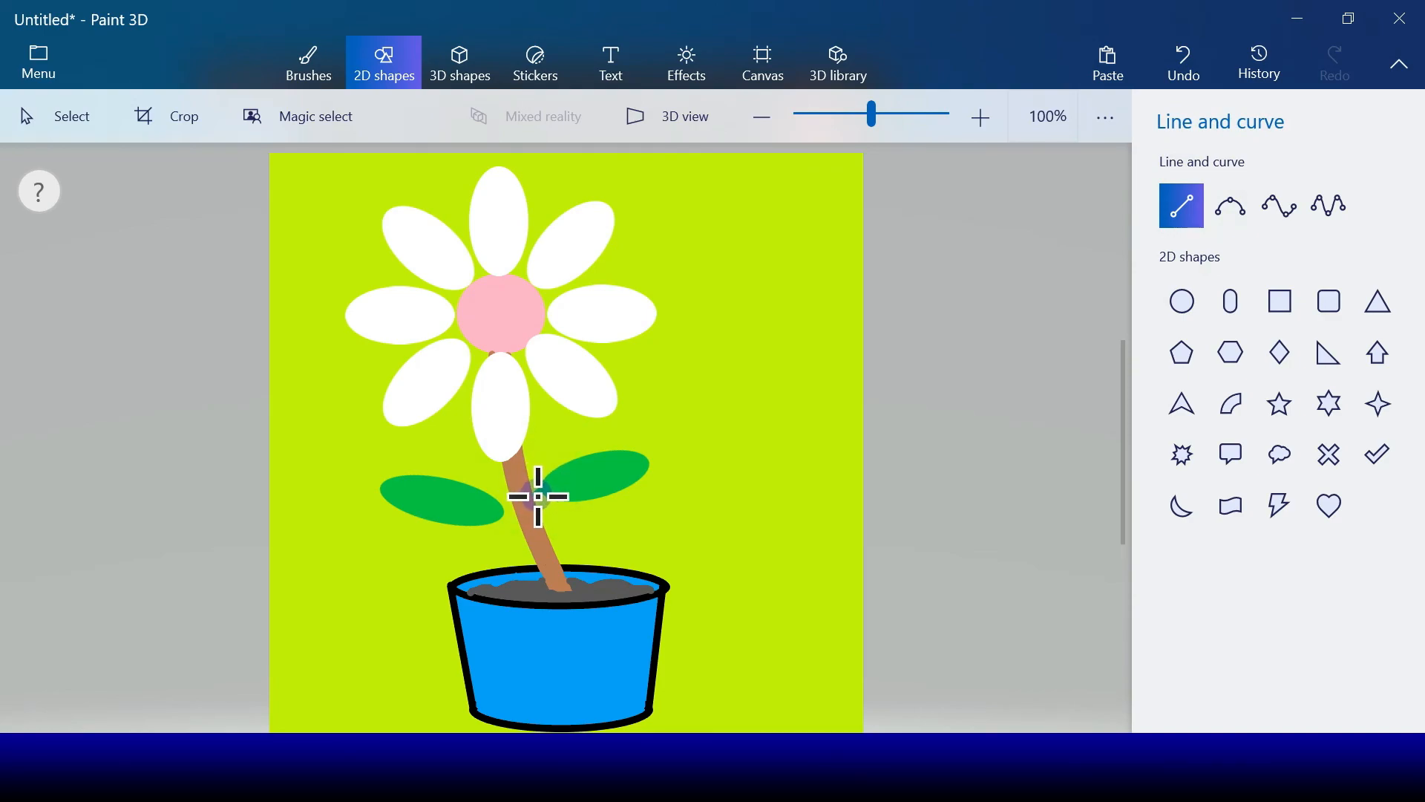
drag(538, 496, 620, 487)
click(622, 487)
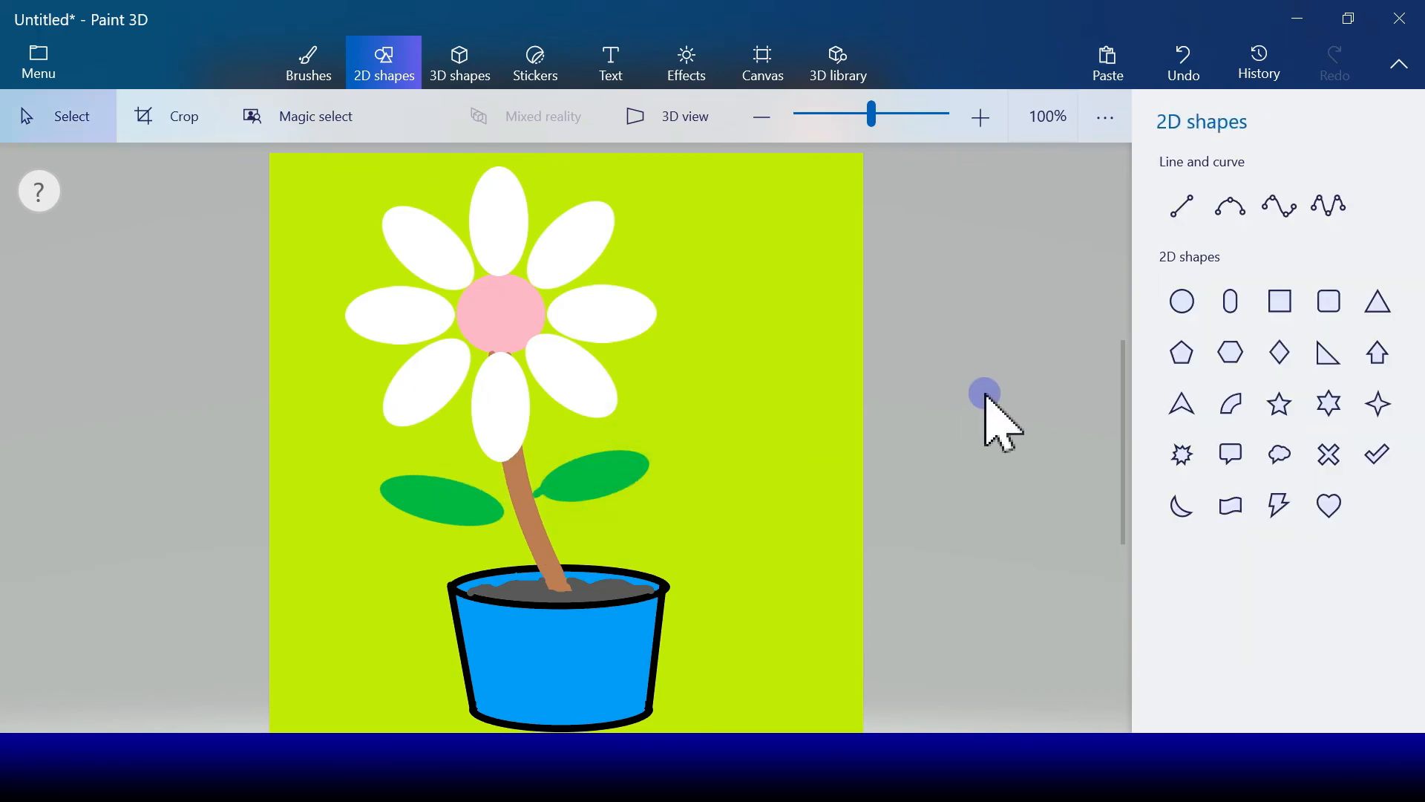
click(1181, 206)
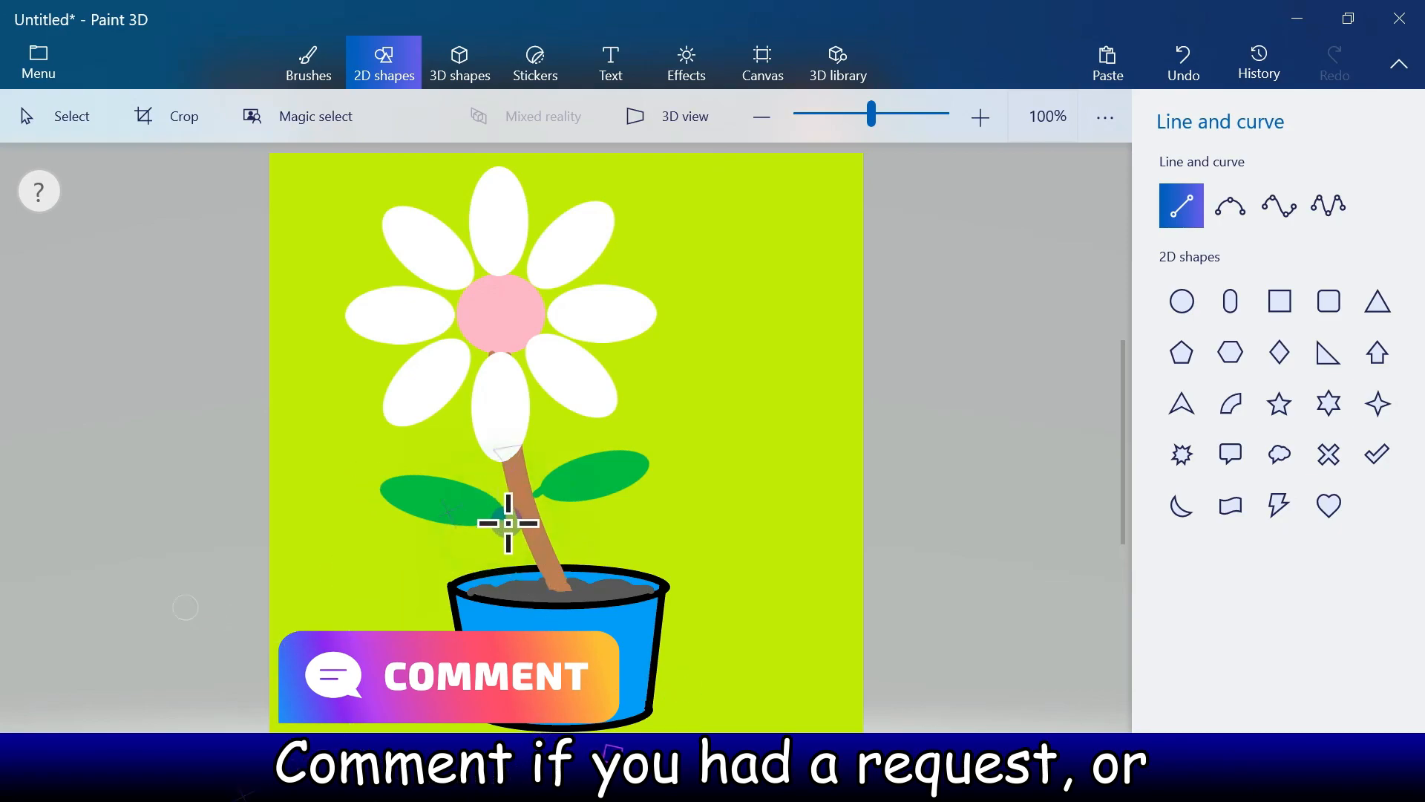
drag(497, 511, 521, 526)
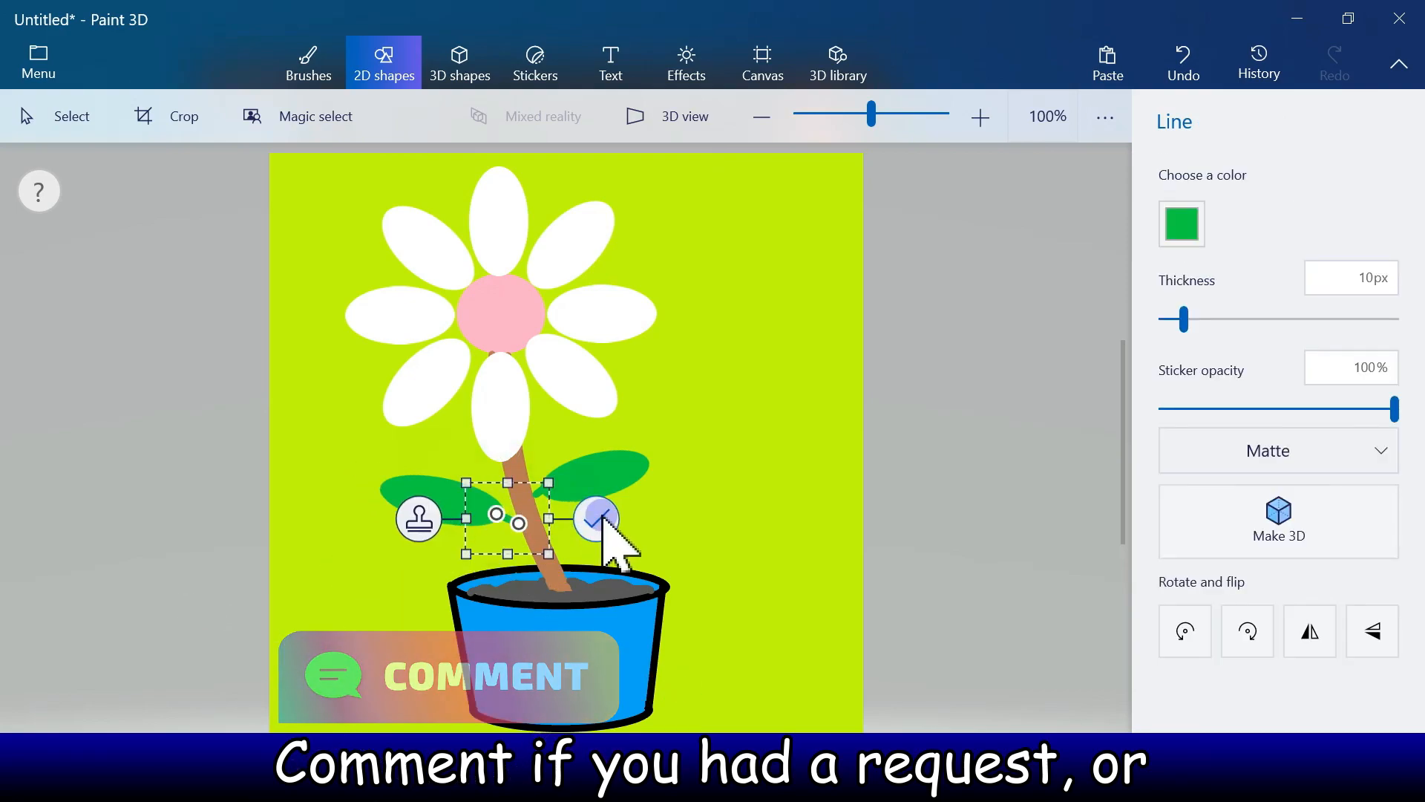
click(601, 515)
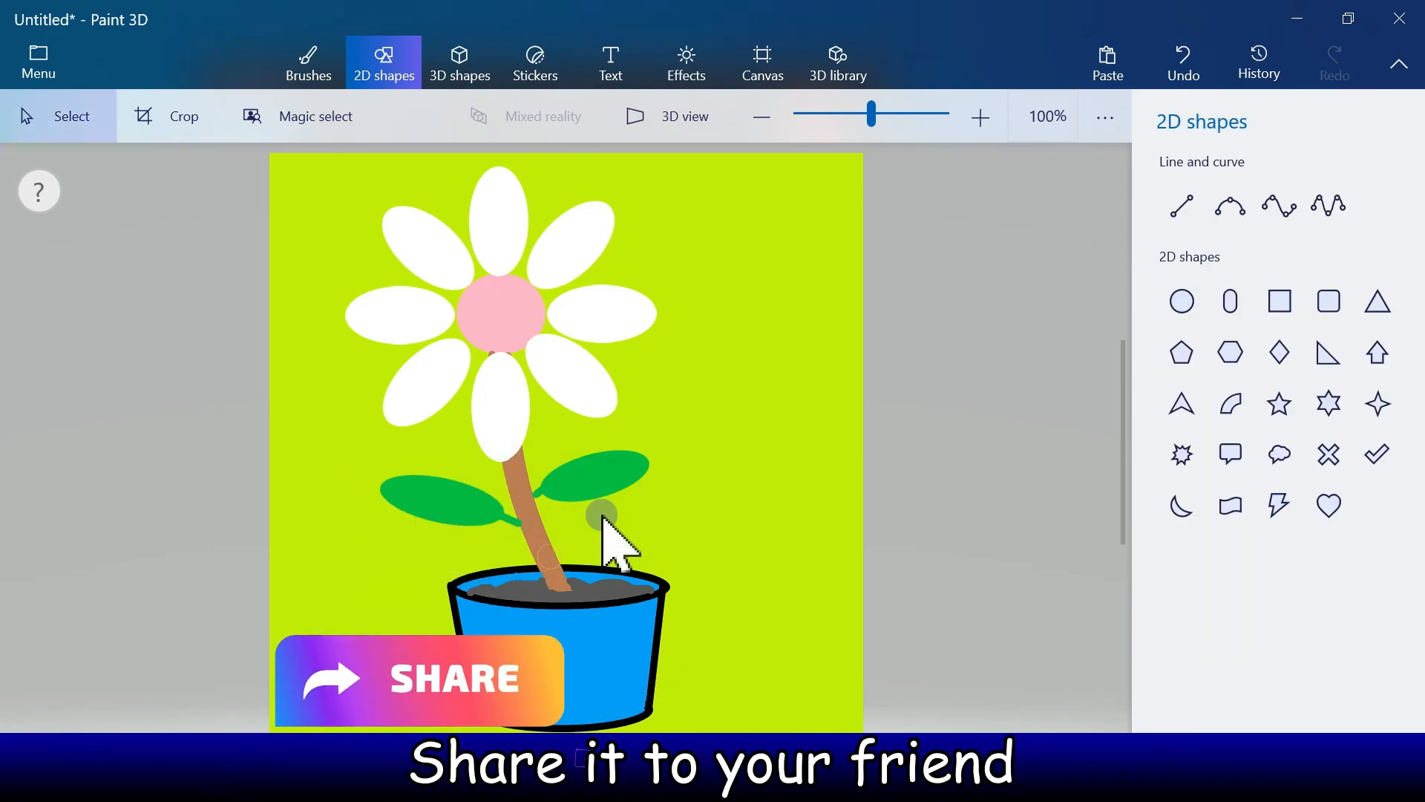